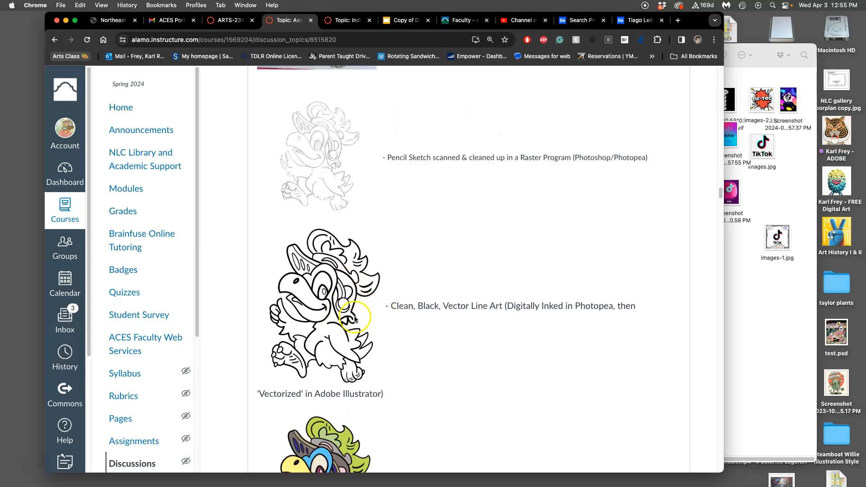
Step: Review the example artwork stages in the discussion post, from the vector line art through flatting and local color to the hard edge duotone
scroll(377, 319, "down", 2)
scroll(378, 320, "down", 2)
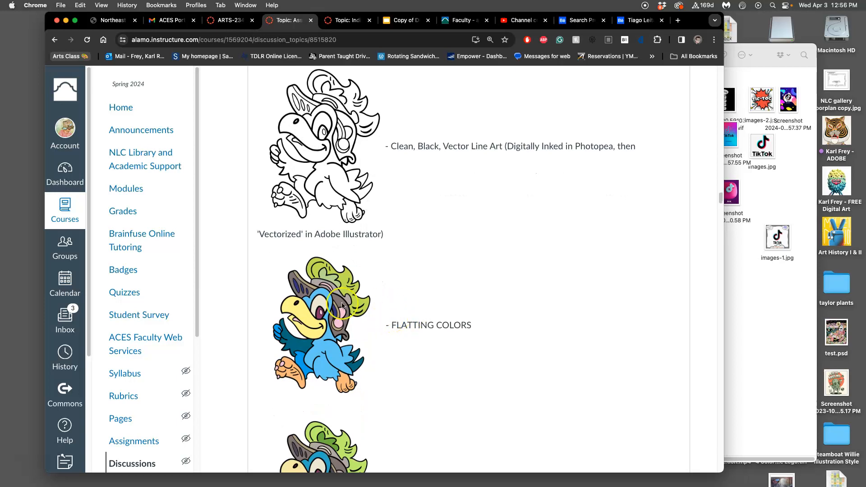
scroll(401, 333, "down", 5)
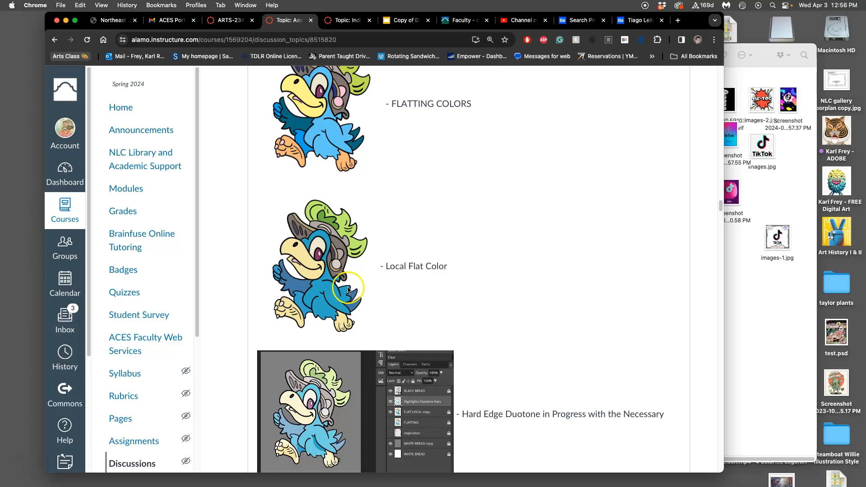
scroll(367, 284, "down", 2)
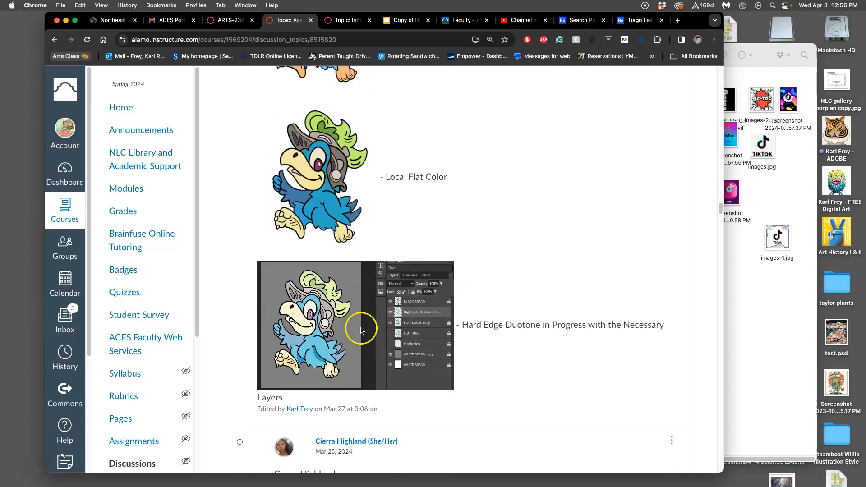
Step: Put away the Assignment #6 and Assignment #5 folder windows and close the two Behance browser tabs
left_click(758, 302)
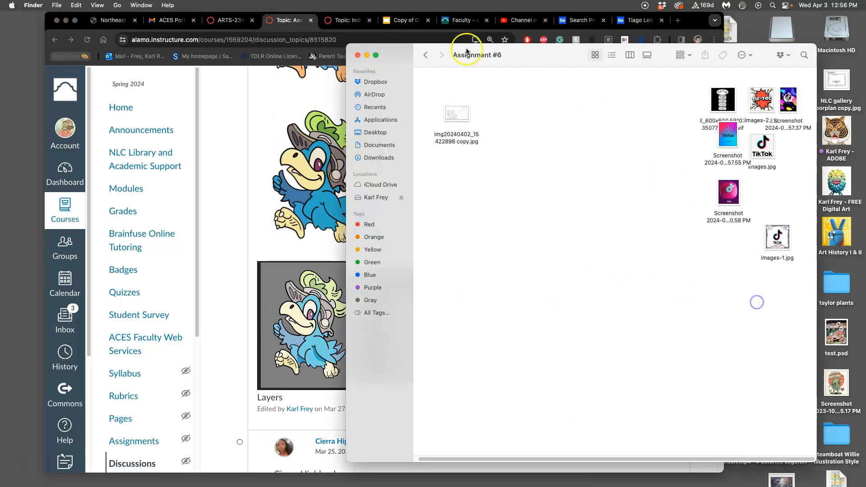
left_click(367, 55)
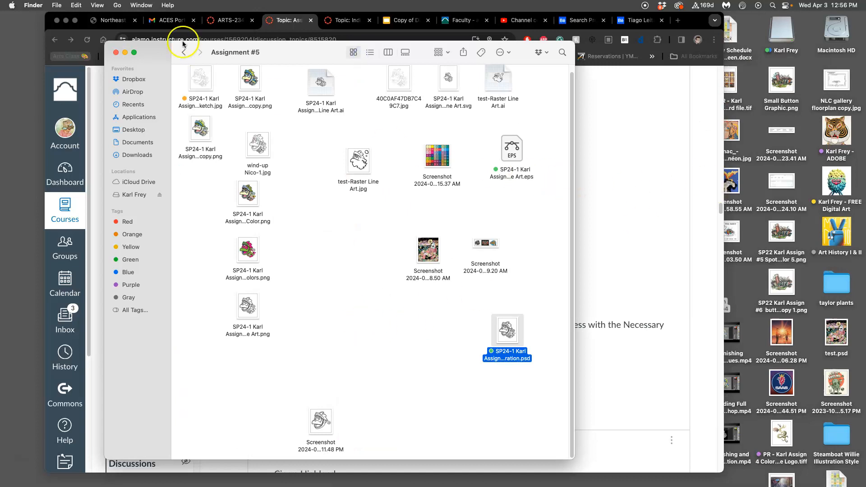
left_click(117, 53)
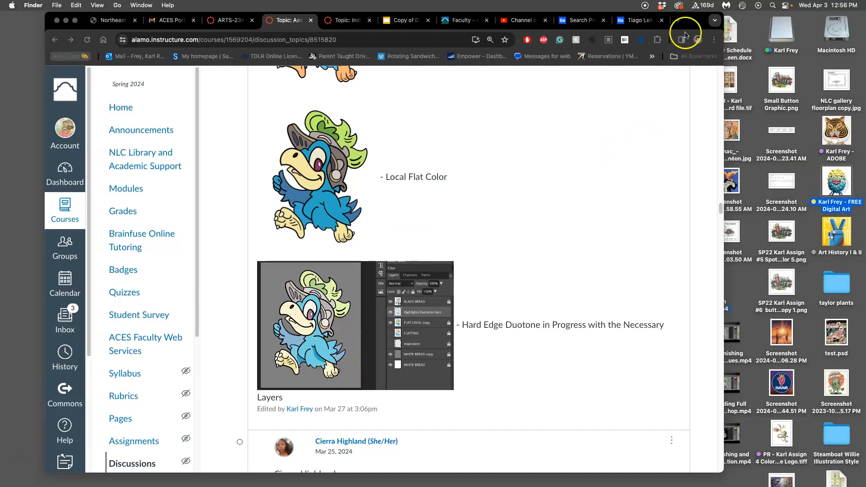
left_click(662, 20)
left_click(662, 21)
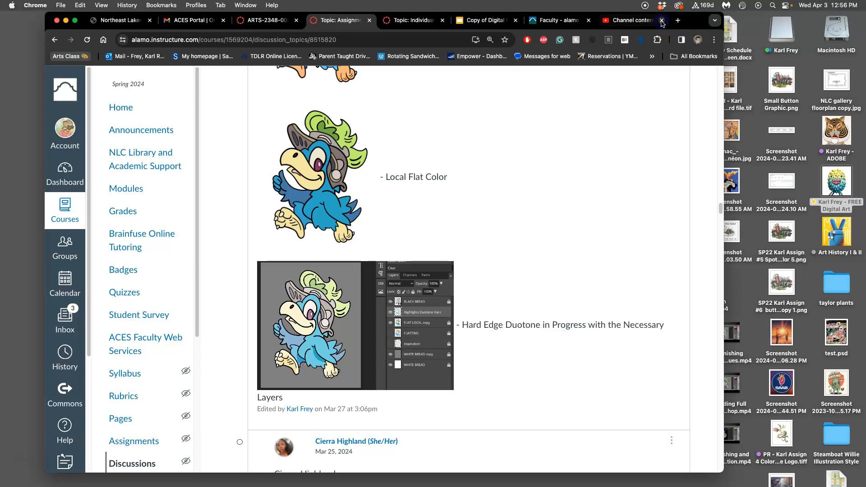
Step: Search for "photopea" in a new browser tab, open the Photopea site and dismiss its introduction banner
left_click(676, 22)
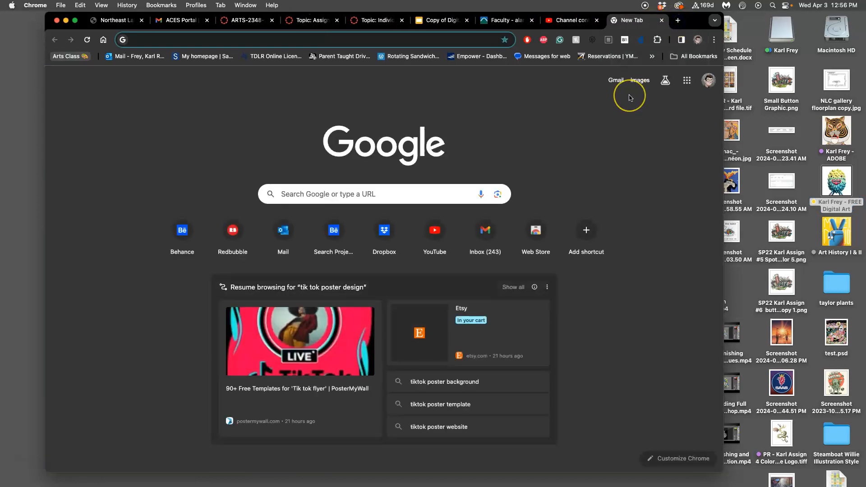
type("photo")
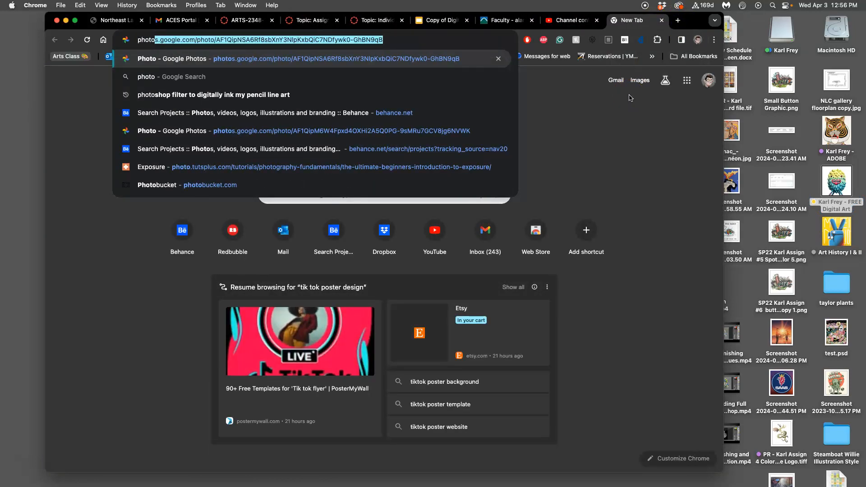
type("pea")
key("Return")
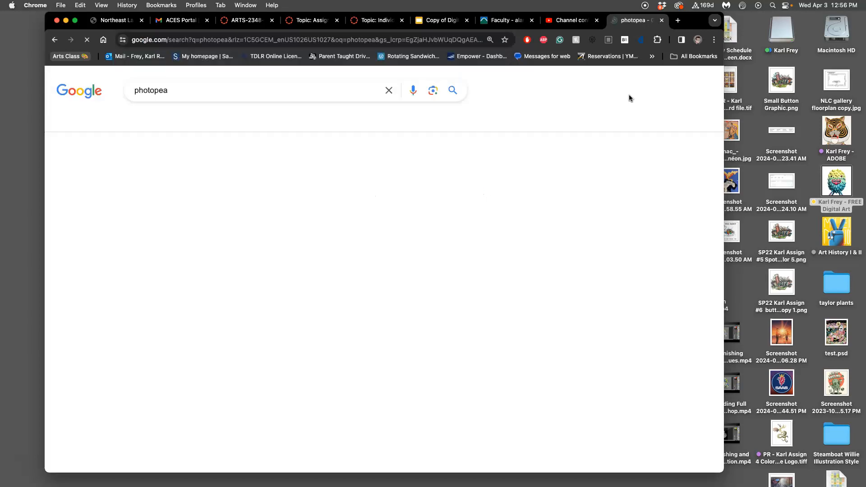
left_click(193, 245)
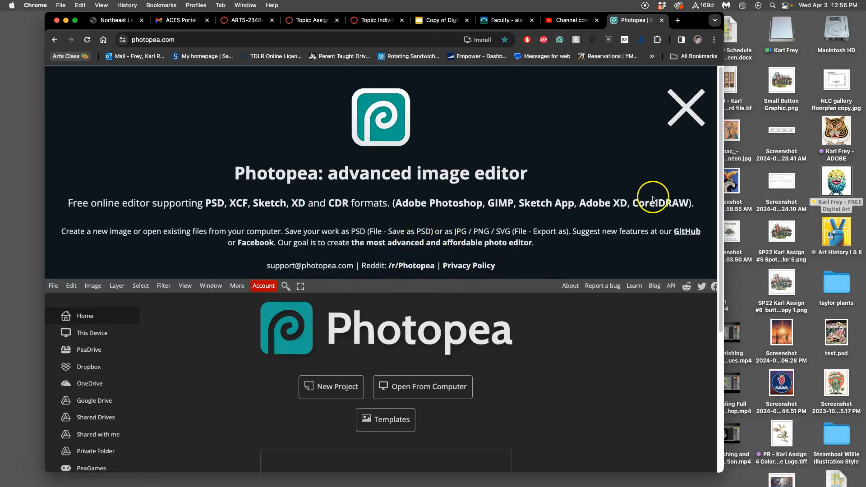
left_click(687, 107)
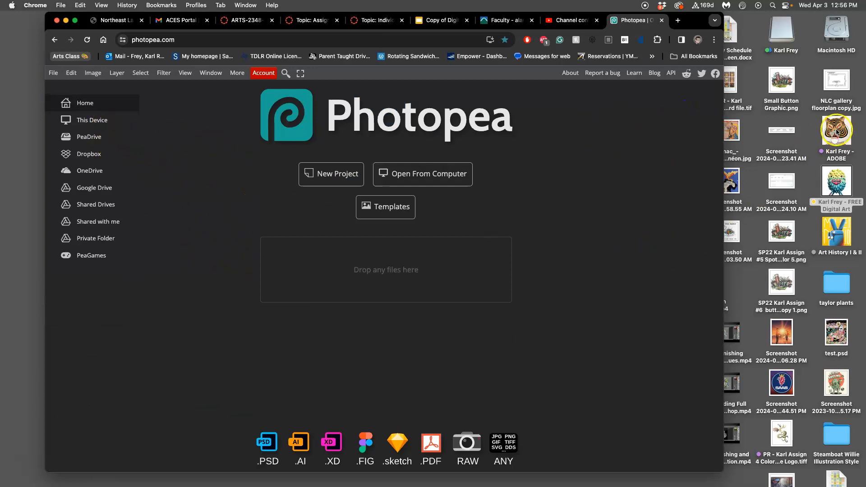
Step: Open the color spot illustration PSD from the Assignment #5 folder of DIG-FREE-SP24 in Photopea
double_click(846, 183)
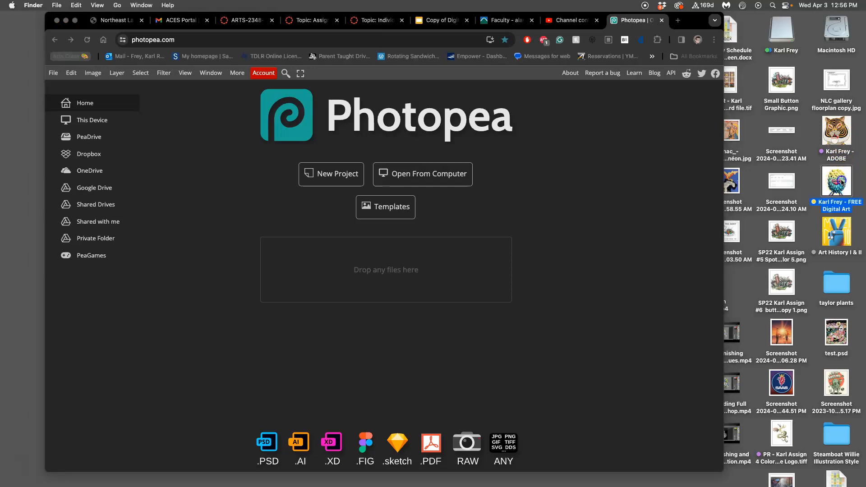
double_click(156, 89)
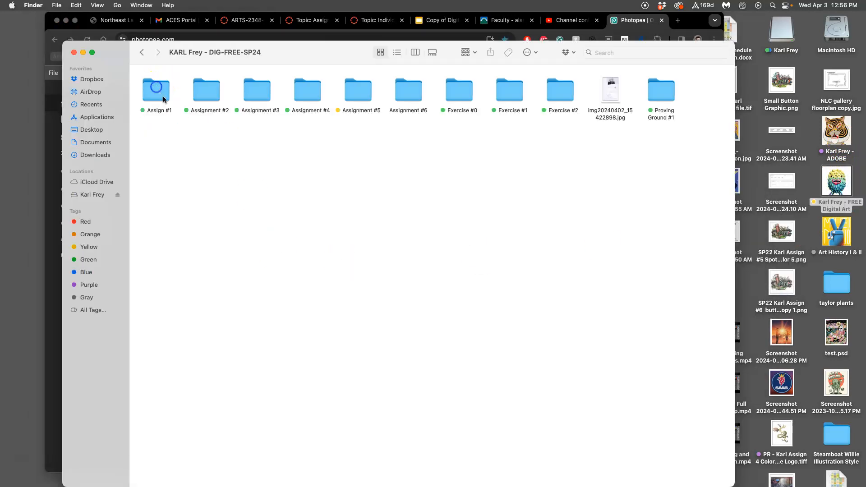
double_click(361, 88)
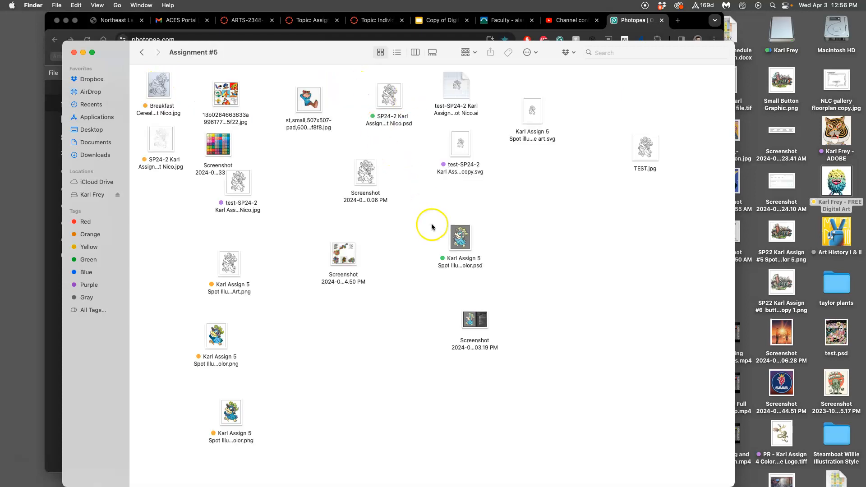
left_click(461, 235)
left_click_drag(312, 60, 719, 44)
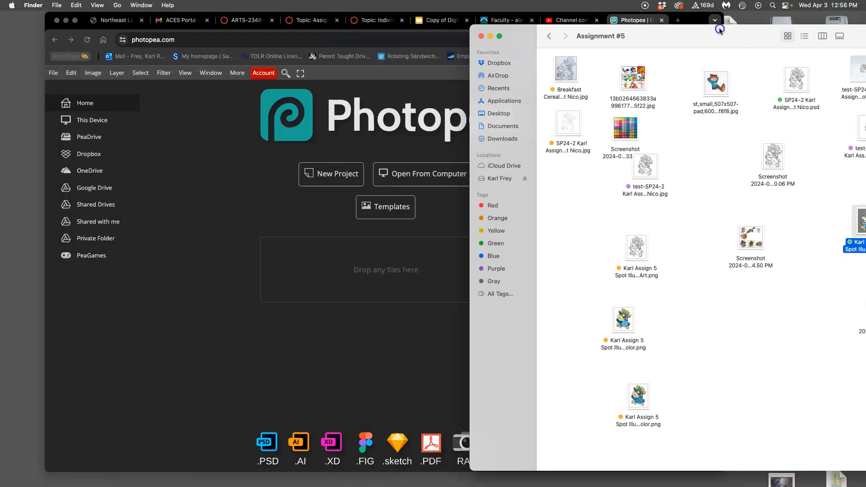
left_click_drag(849, 214, 355, 260)
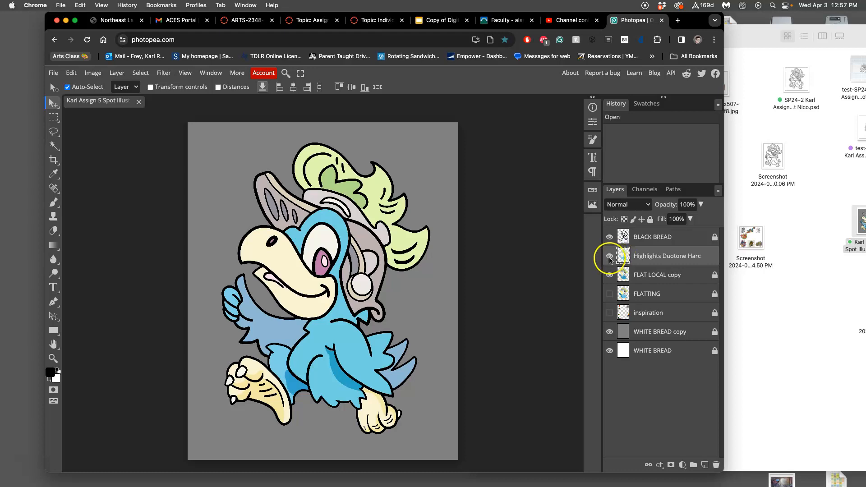
Step: Hide the Highlights Duotone Harc and FLAT LOCAL copy layers, and toggle BLACK BREAD off and back on, dismissing the ad-blocking notice
left_click(610, 256)
left_click(609, 275)
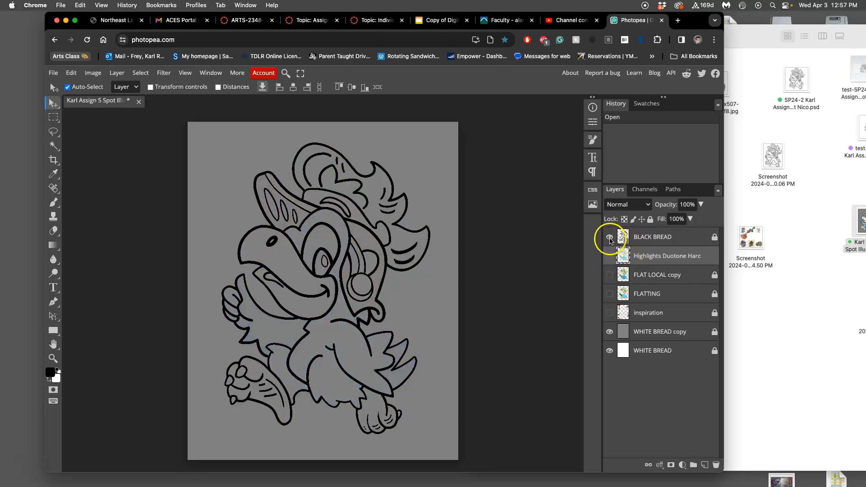
left_click(610, 237)
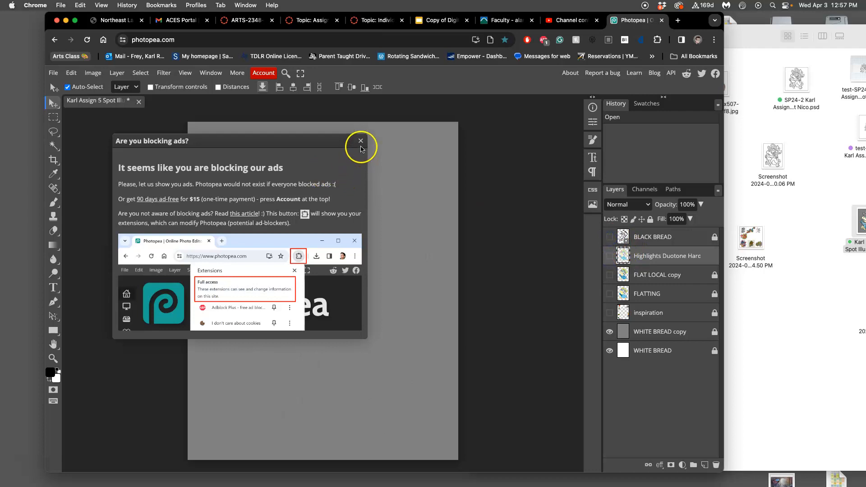
left_click(361, 141)
left_click(612, 238)
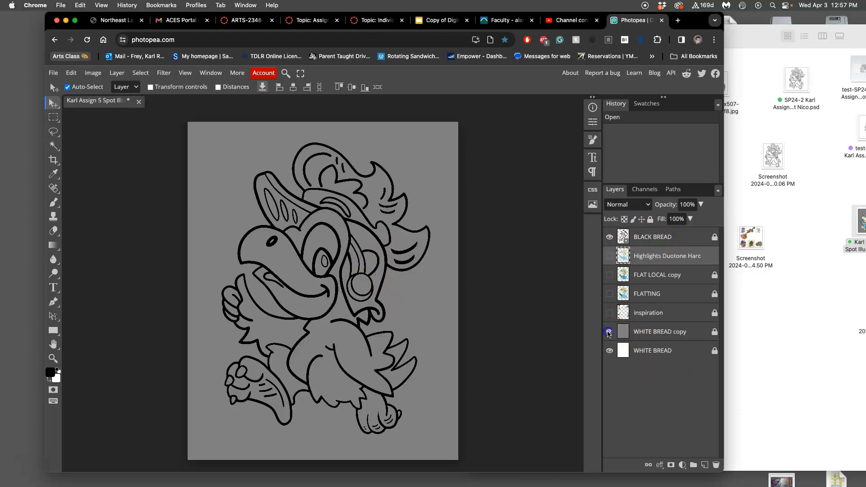
Step: Hide the gray WHITE BREAD copy layer, then toggle the WHITE BREAD and BLACK BREAD layers off and back on
left_click(610, 332)
left_click(609, 351)
left_click(610, 351)
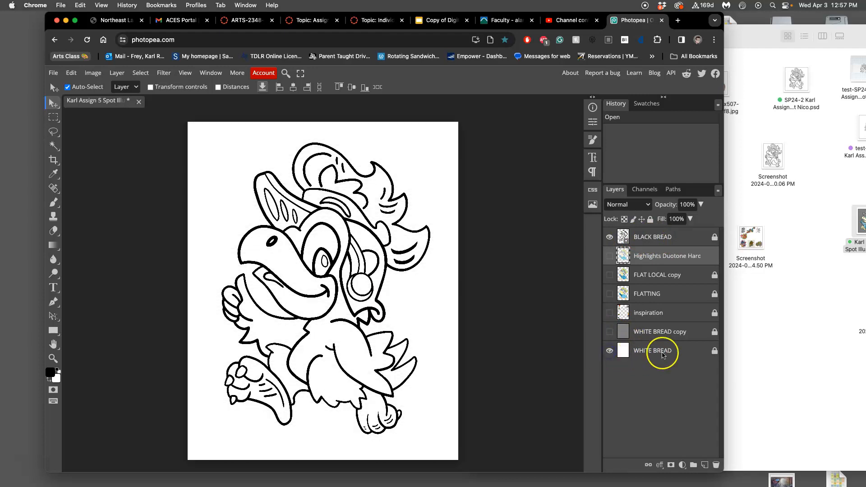
left_click(610, 237)
left_click(610, 237)
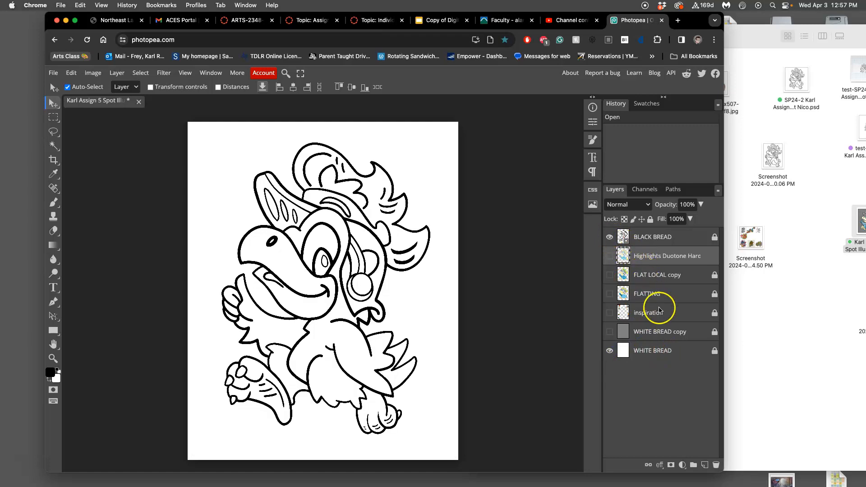
Step: Compare the FLATTING, FLAT LOCAL copy and Highlights Duotone Harc layers by toggling their visibility, leaving only FLAT LOCAL copy of the three shown
left_click(610, 294)
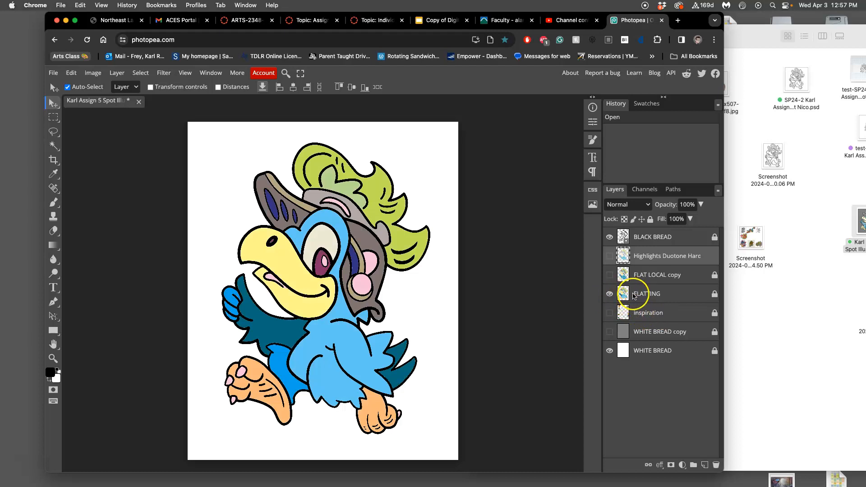
left_click(610, 276)
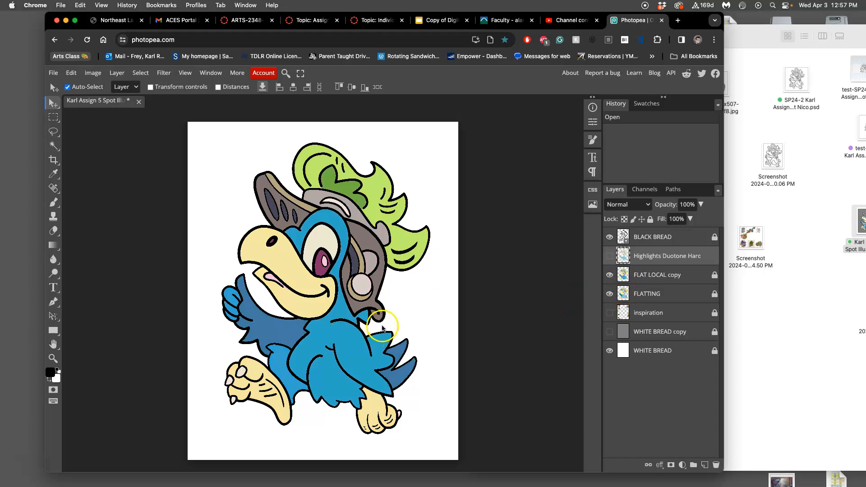
left_click(610, 294)
left_click(609, 277)
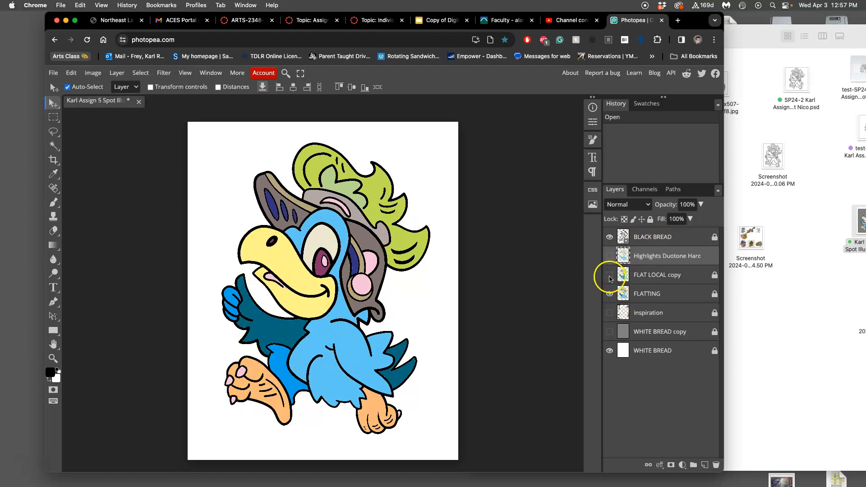
left_click(609, 275)
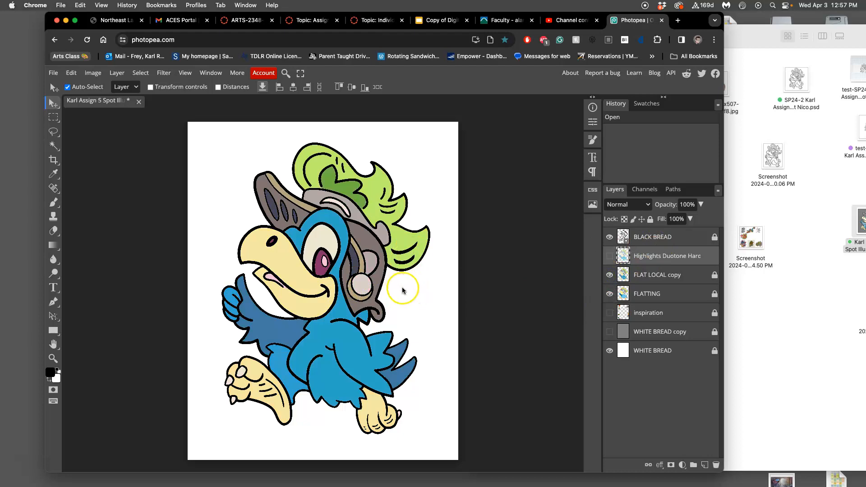
left_click(610, 296)
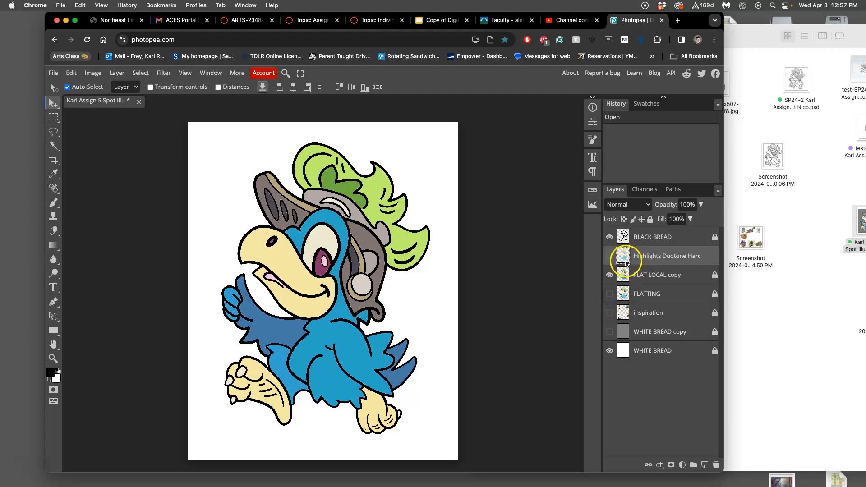
left_click(610, 256)
left_click(610, 256)
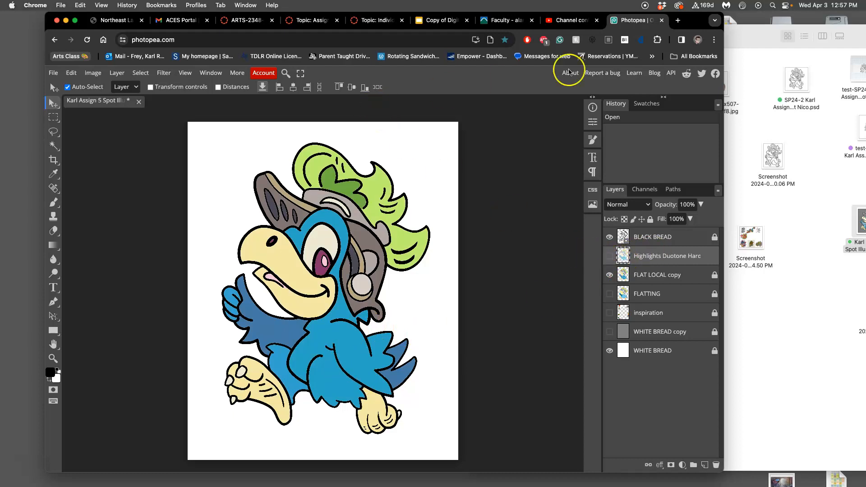
Step: Move the open folder window aside and open the full color spot illustration PSD from the Assignment #5 folder of DIG-ADOBE-SP24 in Photoshop
left_click(734, 38)
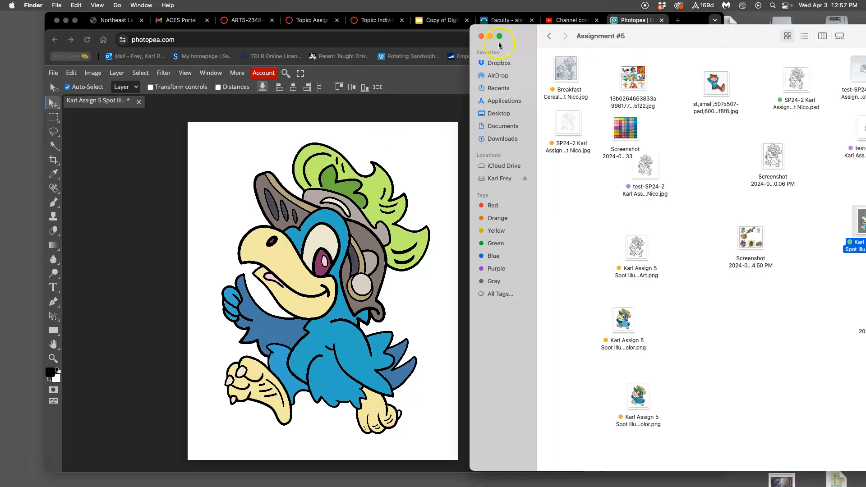
left_click_drag(632, 33, 637, 160)
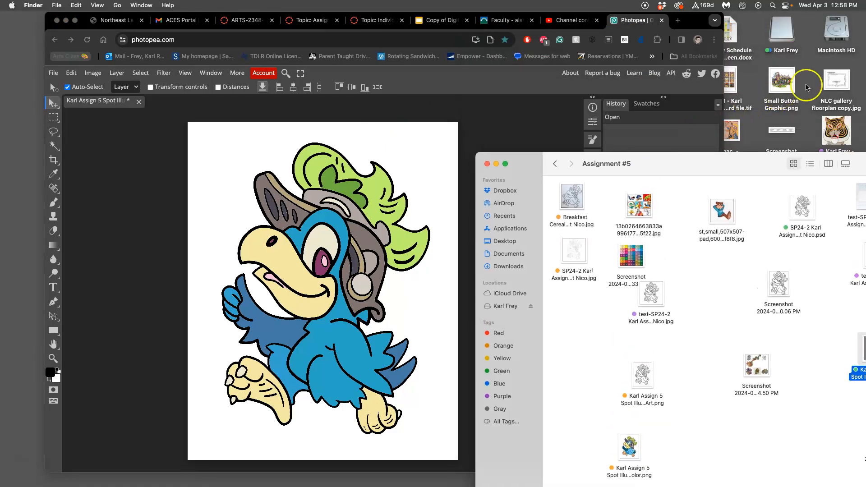
double_click(830, 131)
left_click(207, 93)
double_click(207, 93)
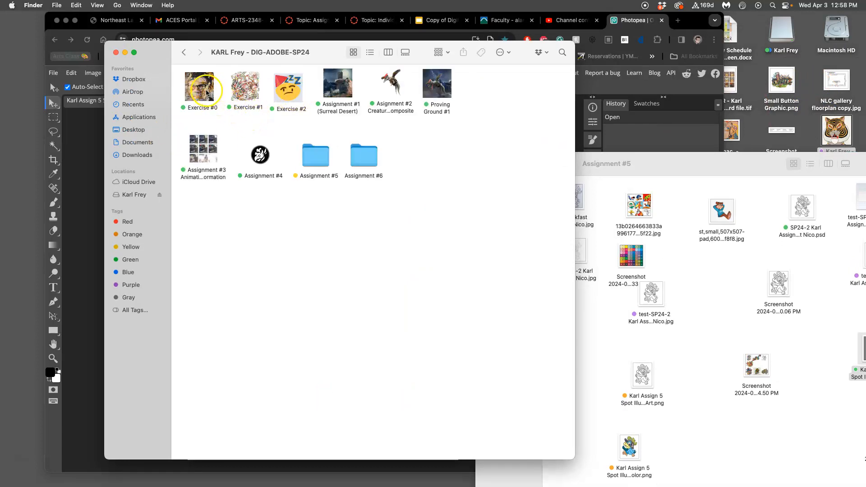
double_click(318, 154)
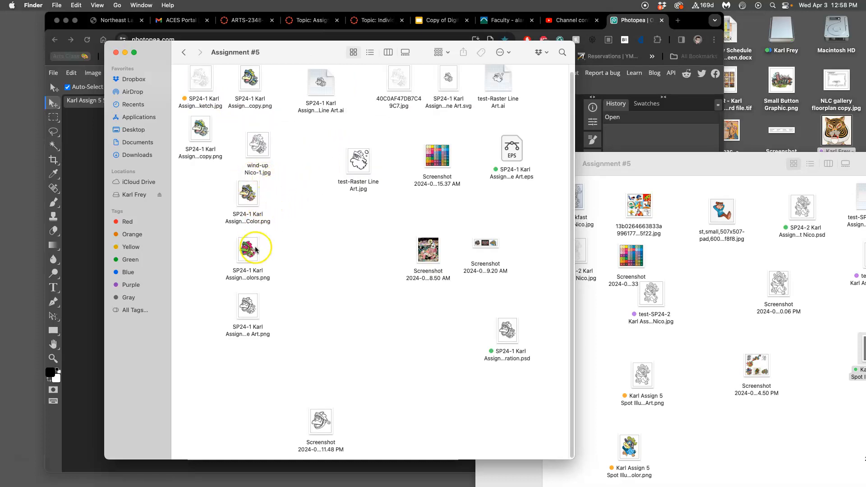
left_click(505, 335)
double_click(506, 335)
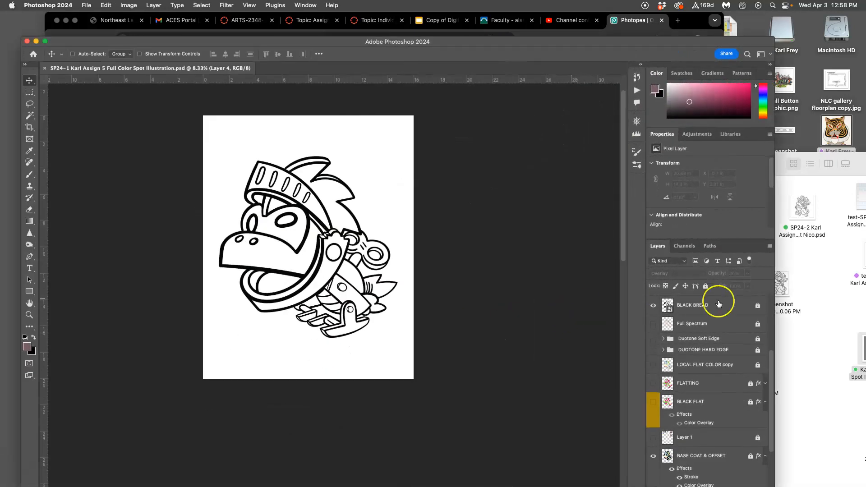
Step: Reposition the Photoshop window and select the BLACK BREAD layer
left_click_drag(742, 41, 778, 26)
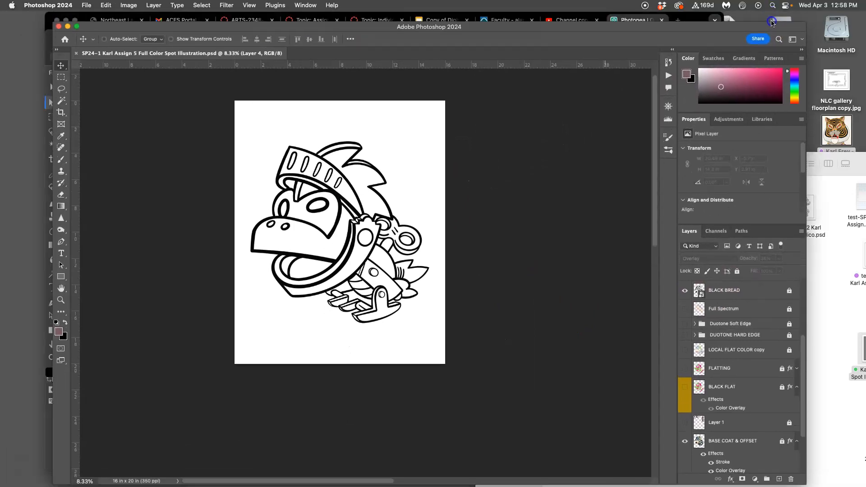
left_click(728, 299)
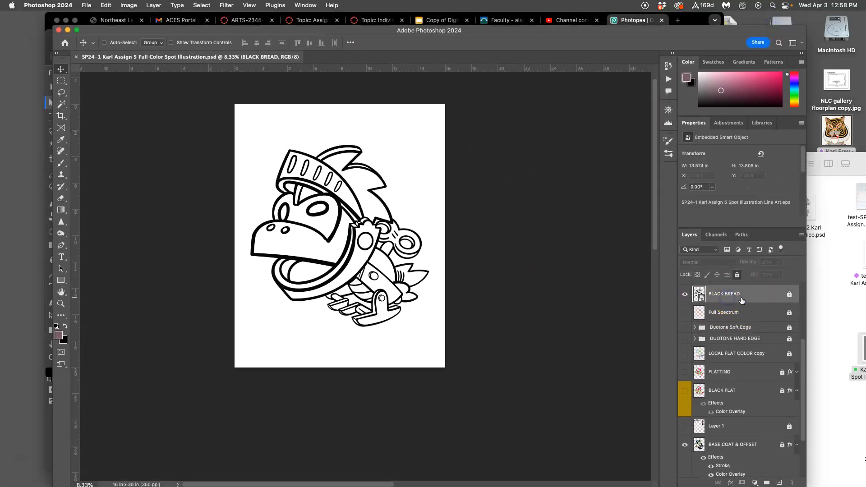
Step: Toggle the BLACK BREAD and WHITE BREAD layers off and back on, and hide the BASE COAT & OFFSET layer
left_click(686, 296)
left_click(686, 296)
scroll(742, 319, "down", 3)
left_click(685, 468)
left_click(685, 468)
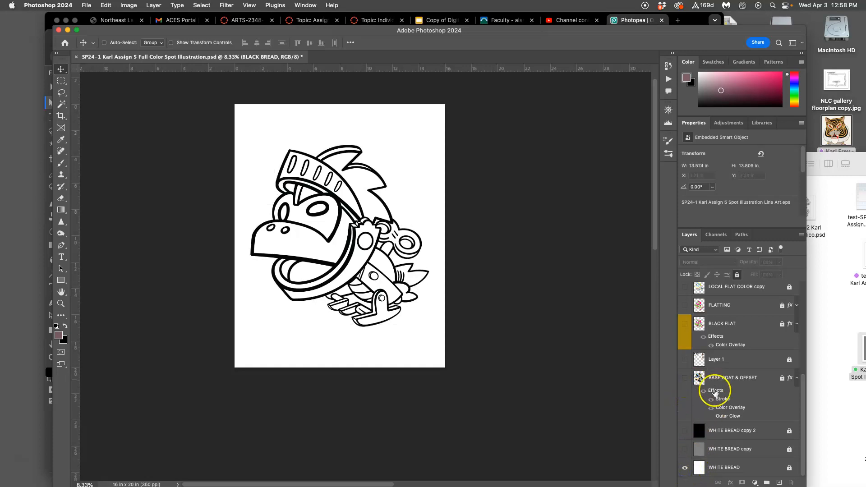
Step: Show the FLATTING layer, then hide it and show the LOCAL FLAT COLOR copy layer instead
scroll(718, 394, "up", 6)
scroll(715, 393, "down", 4)
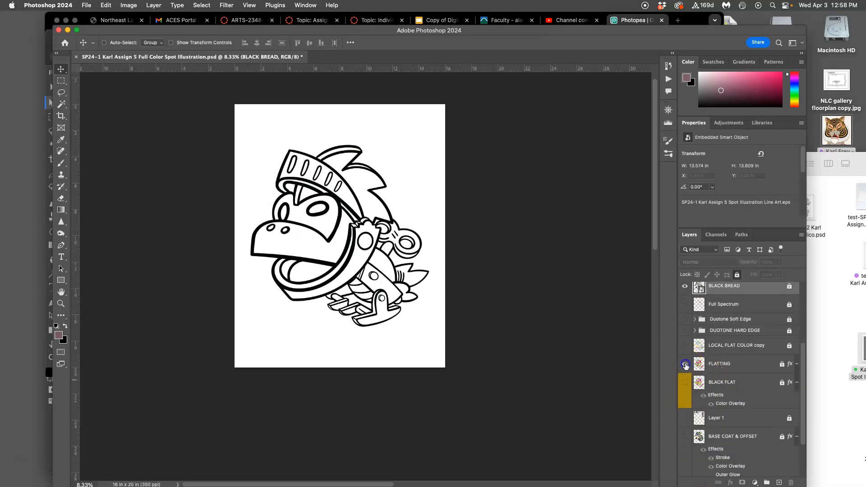
left_click(685, 365)
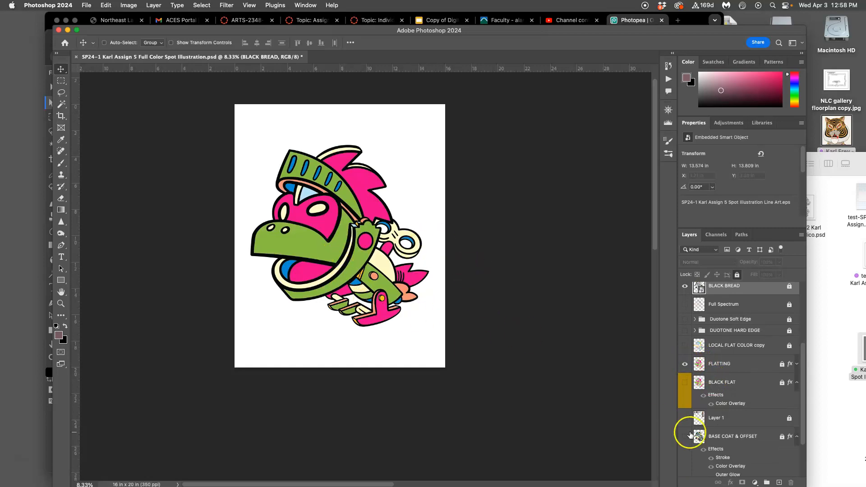
left_click(685, 346)
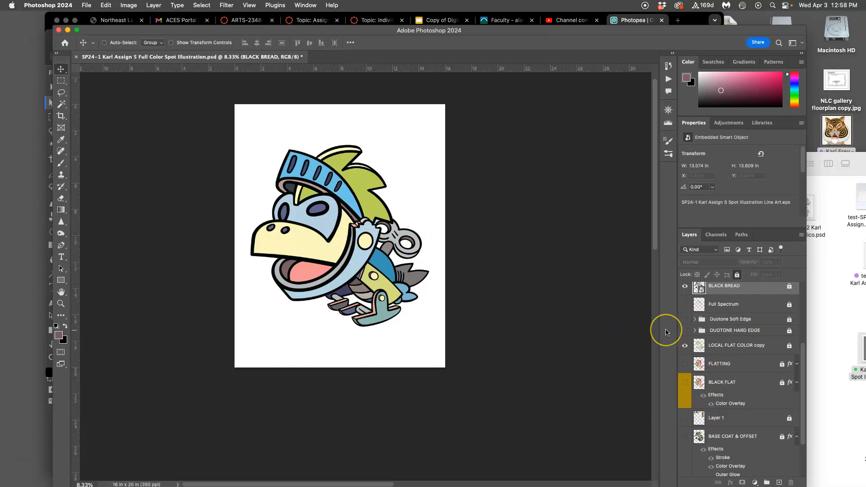
Step: Show the gray WHITE BREAD copy layer as the backdrop behind the local flat colors
key("super+equal")
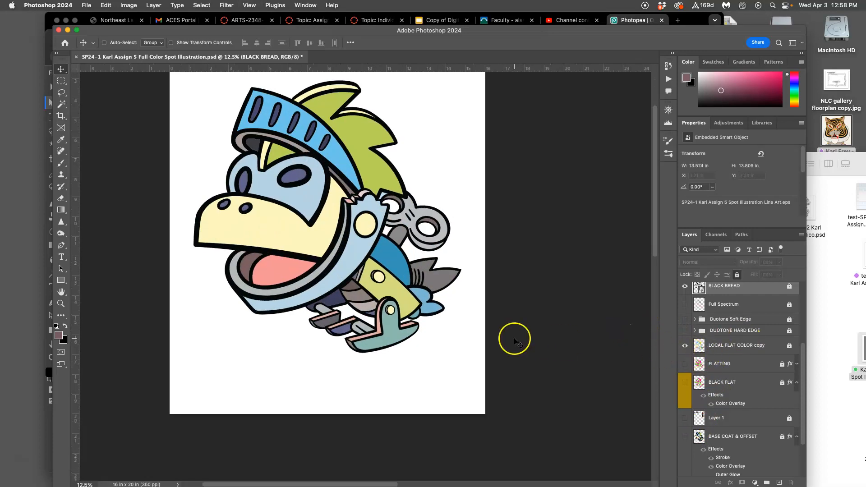
scroll(735, 401, "down", 2)
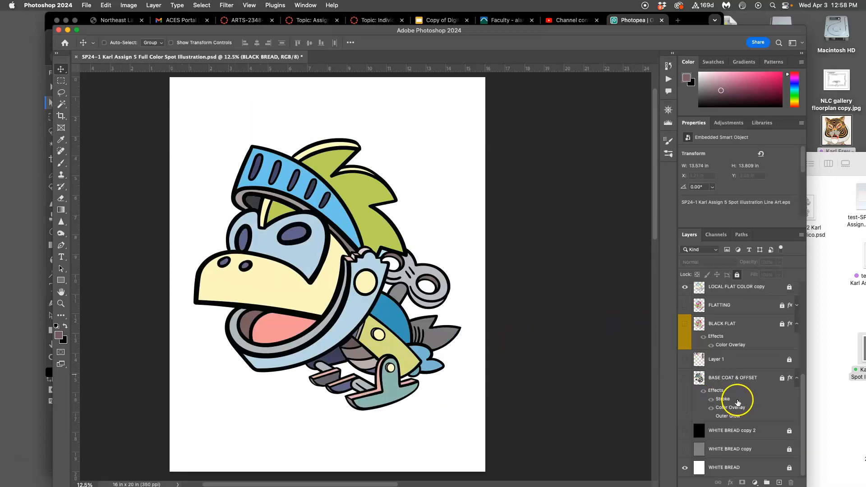
left_click(686, 449)
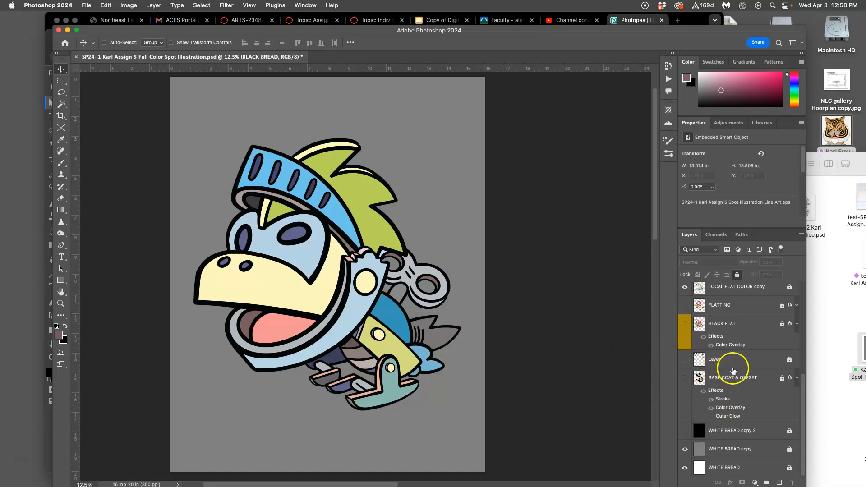
Step: Show the DUOTONE HARD EDGE group, toggling it off and back on to compare the shading with the flat colors
scroll(733, 370, "up", 2)
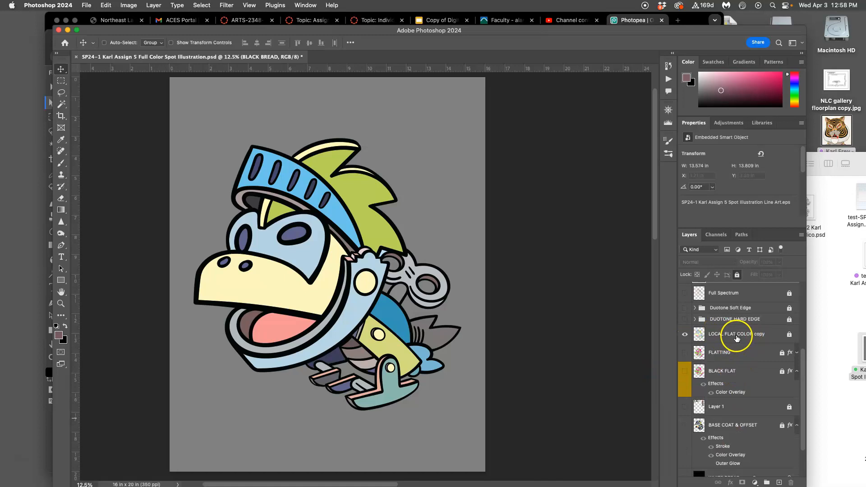
left_click(686, 319)
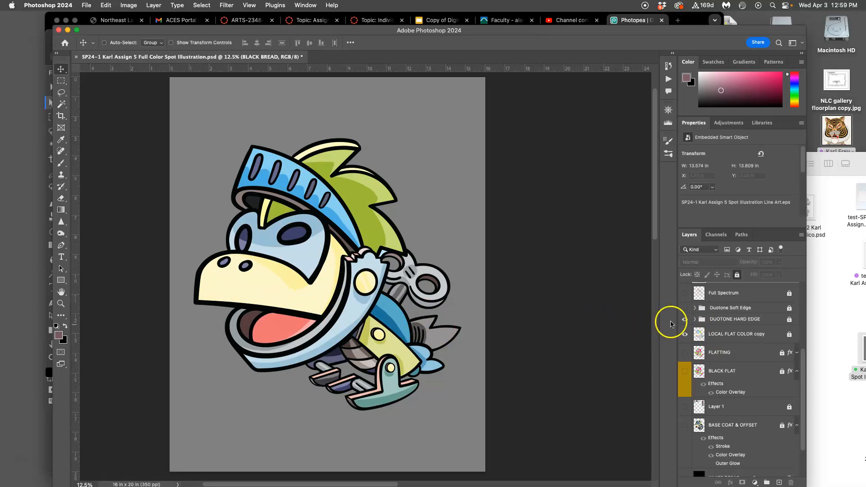
left_click(685, 319)
left_click(685, 319)
Step: Show the Duotone Soft Edge group and compare it with the DUOTONE HARD EDGE group hidden and shown, leaving both visible
left_click(685, 309)
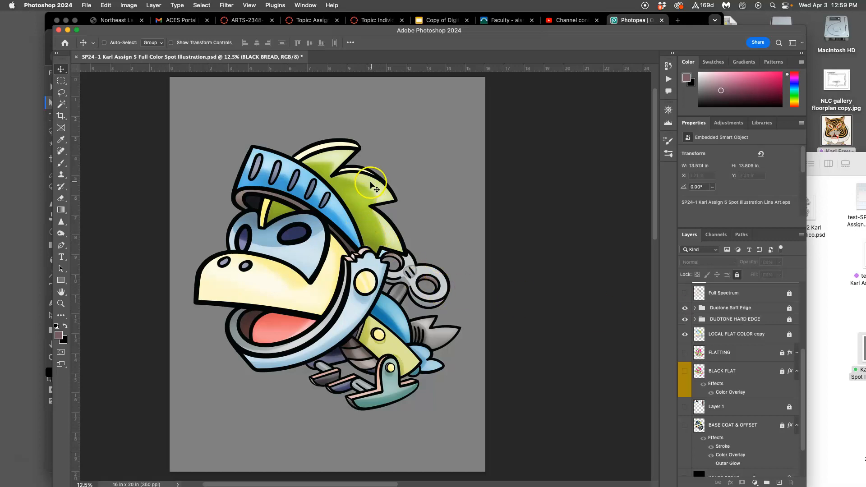
left_click(685, 320)
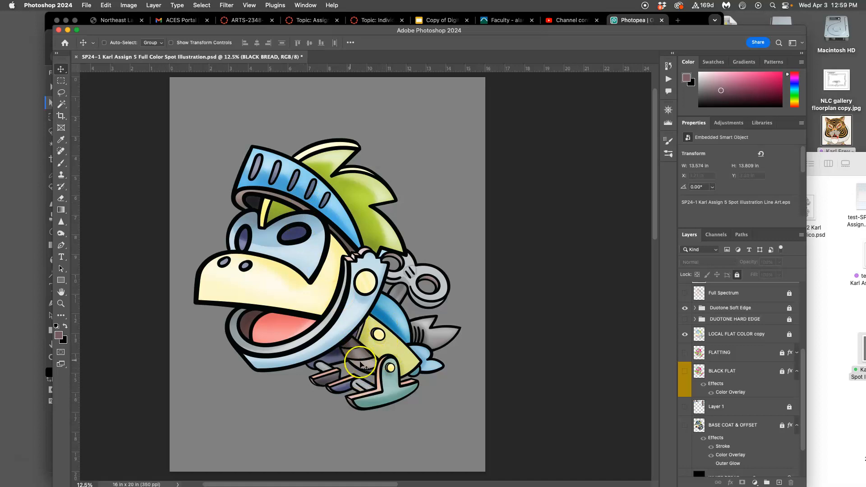
left_click(686, 319)
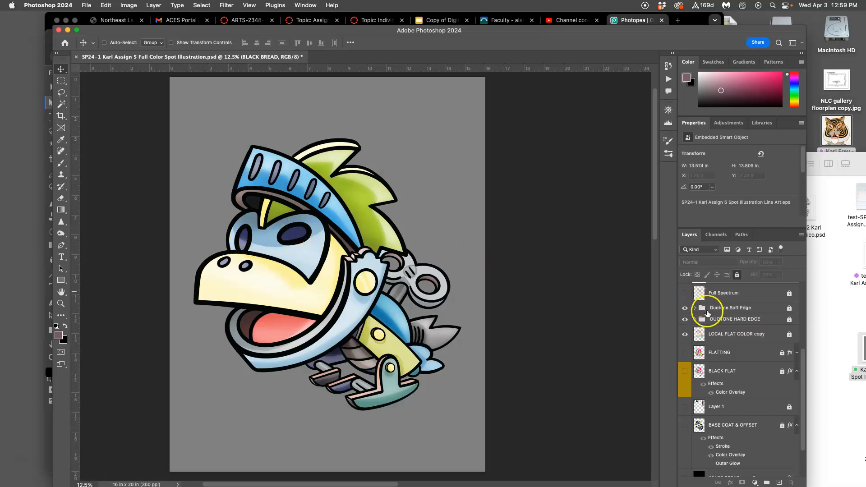
Step: Show the Full Spectrum layer, toggling it off and back on to compare its effect on the duotone shading
left_click(685, 295)
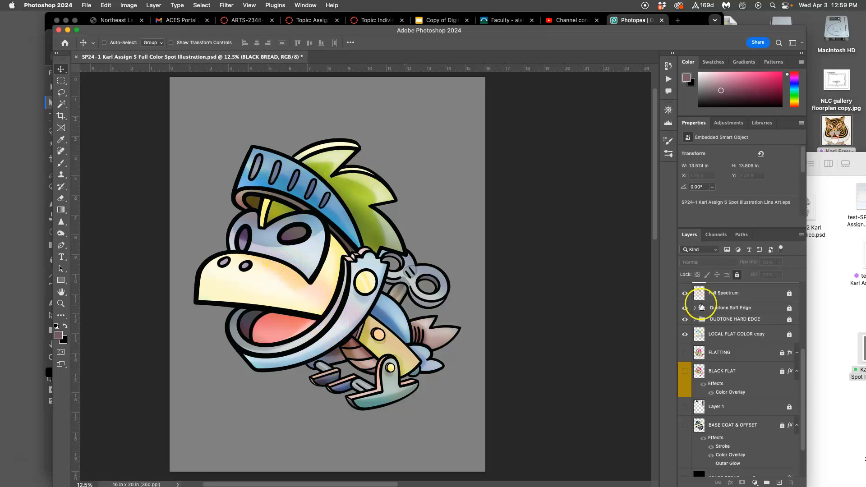
left_click(685, 295)
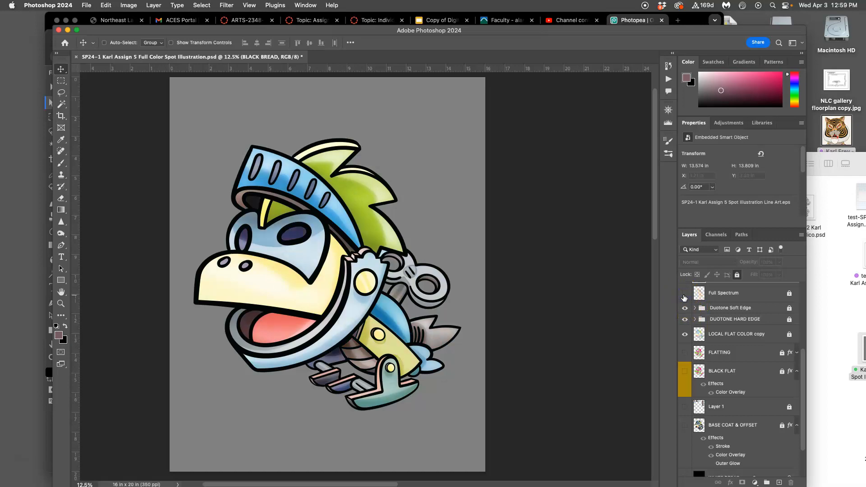
left_click(684, 294)
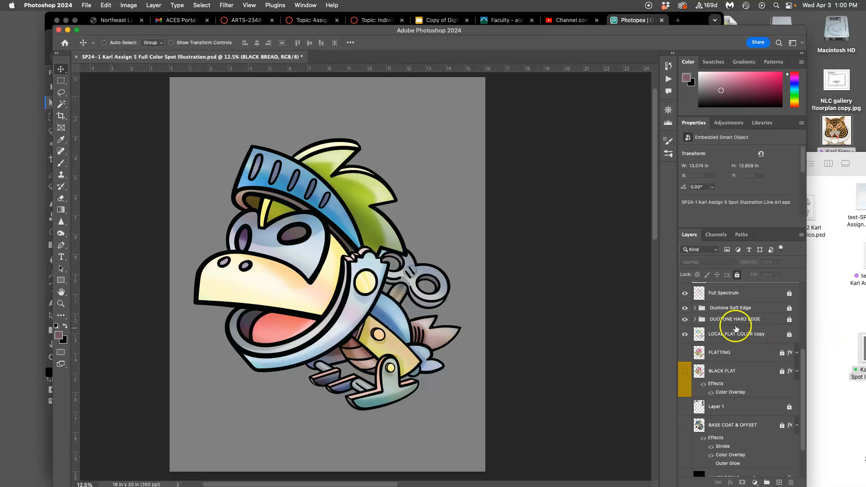
Step: Toggle the BLACK BREAD line art off and back on, and show the COLOR HOLDS layer above it
scroll(736, 328, "up", 3)
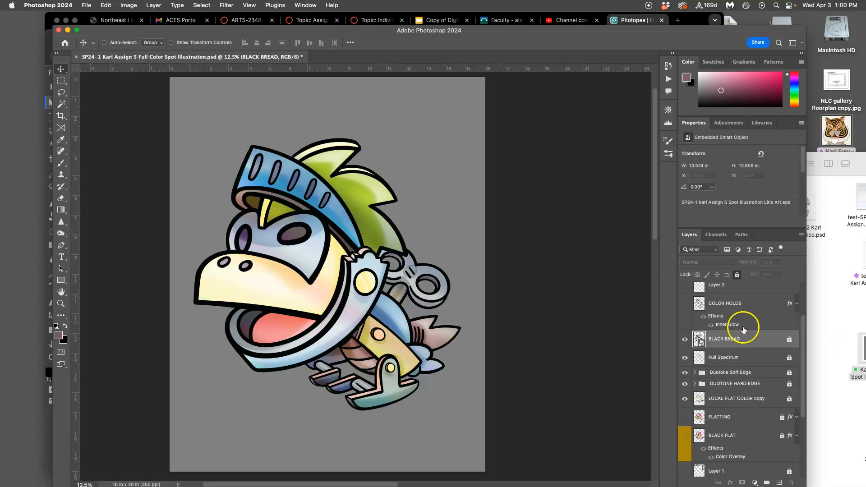
left_click(685, 339)
left_click(686, 339)
left_click(685, 304)
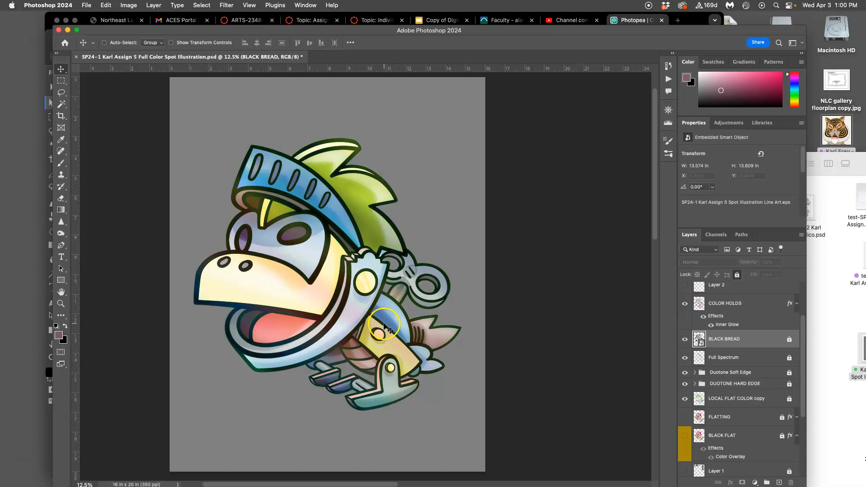
Step: Compare the line art around the character's foot and tail up close with the COLOR HOLDS layer off and on
key("super+plus")
key("super+plus")
key("super+plus")
scroll(444, 317, "down", 5)
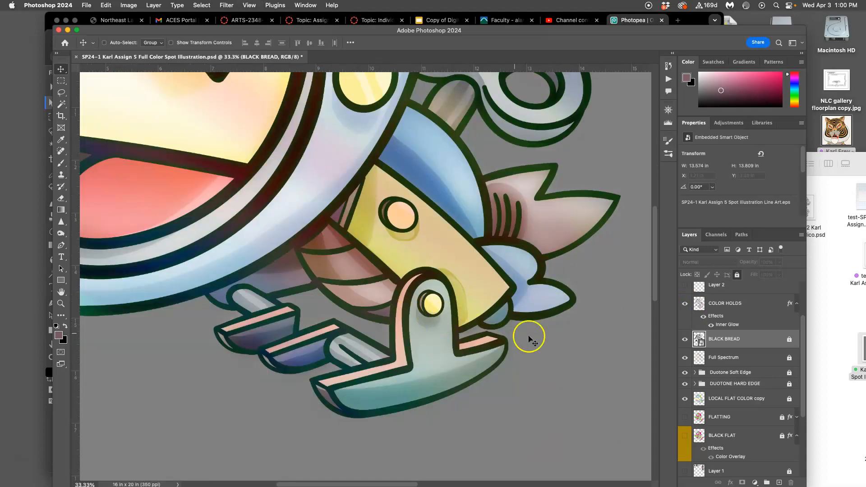
left_click(685, 305)
left_click(686, 305)
left_click(686, 305)
left_click(686, 305)
Step: Show Layer 2, Layer 3 copy and Layer 3 to add the glow highlights and texture over the illustration
scroll(750, 344, "up", 3)
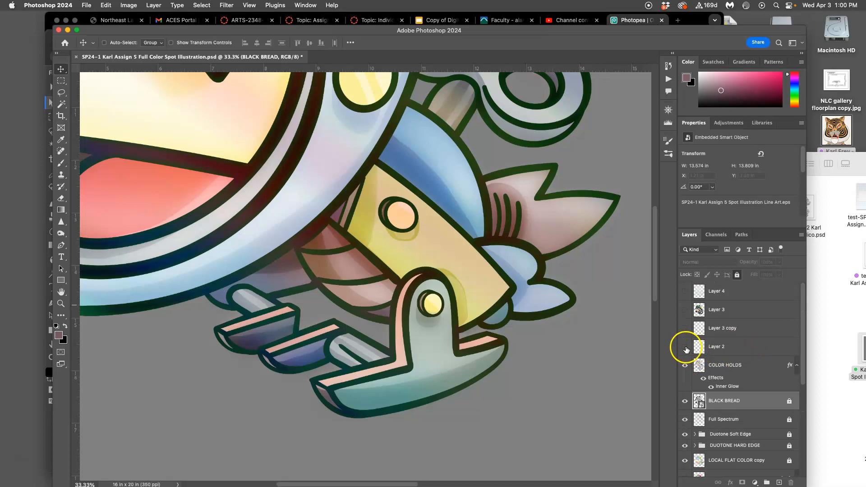
left_click(686, 347)
key("super+minus")
key("super+minus")
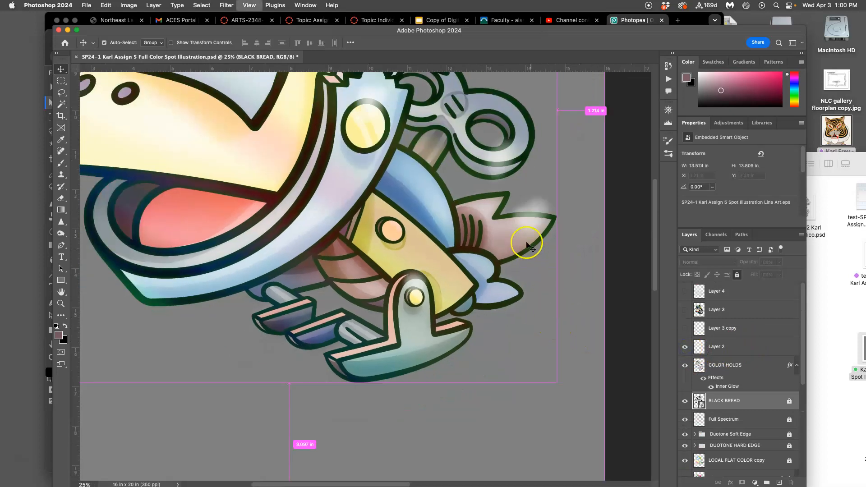
scroll(450, 213, "up", 5)
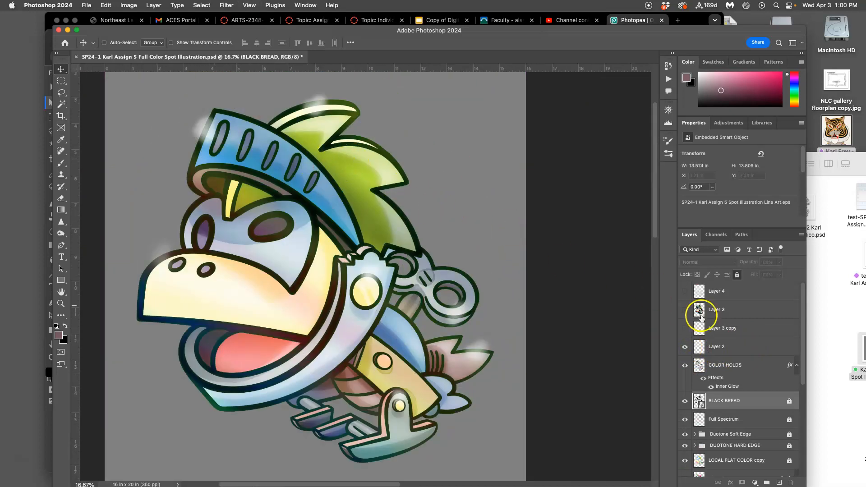
left_click(686, 328)
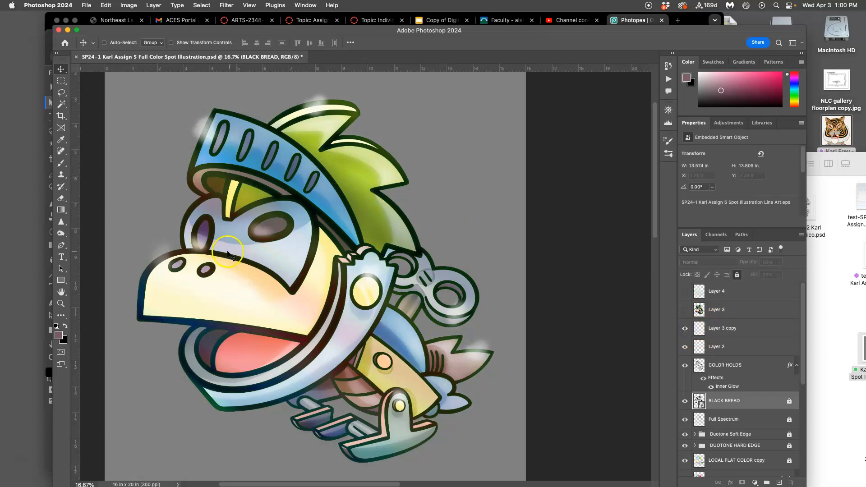
left_click(686, 310)
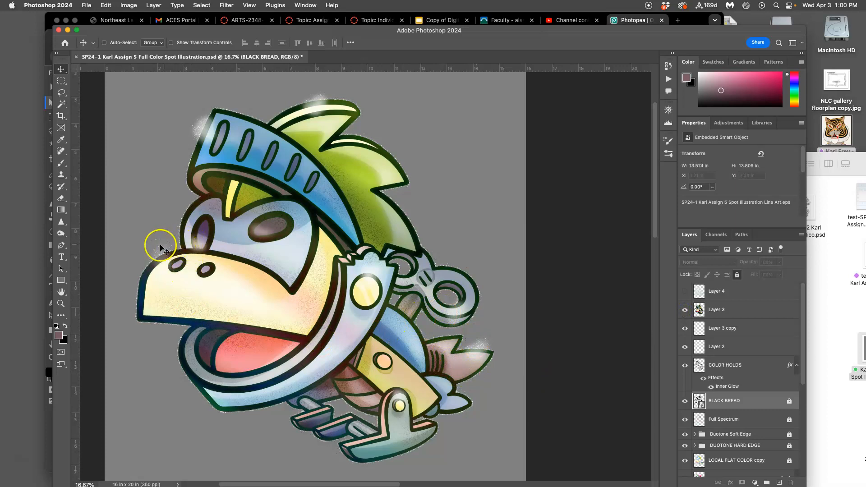
Step: Preview the illustration on the black WHITE BREAD copy 2 backdrop, then hide that layer again
scroll(715, 400, "down", 5)
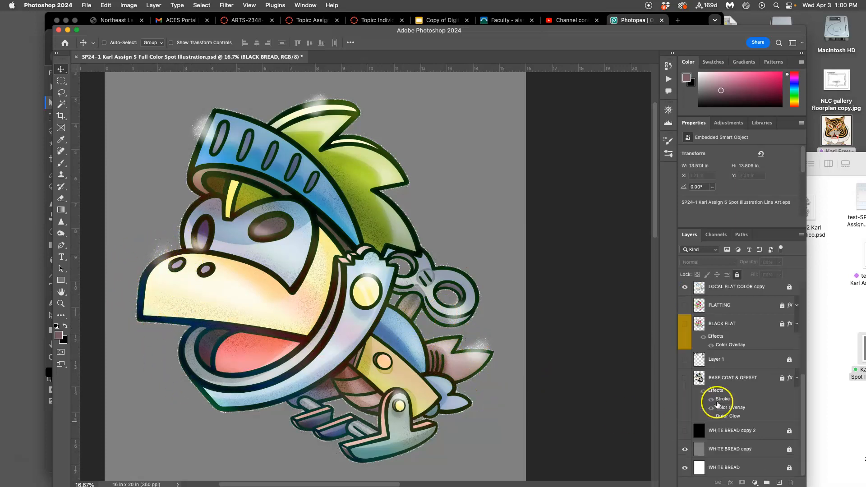
left_click(685, 432)
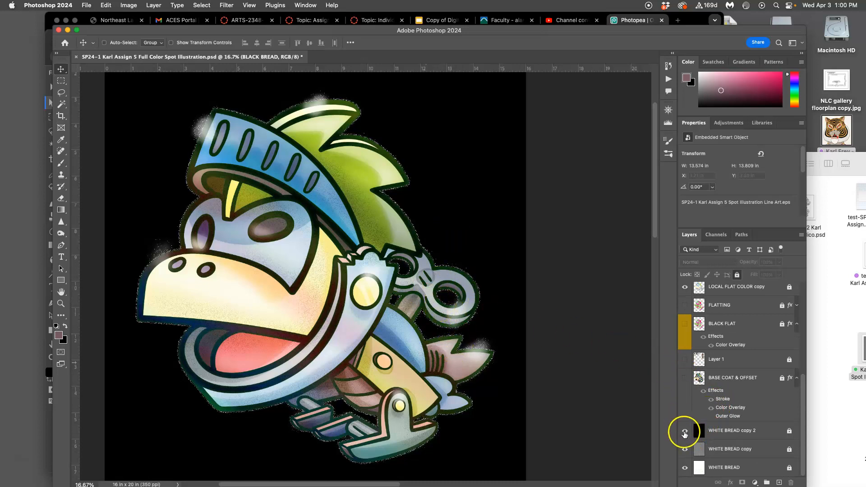
left_click(685, 431)
Step: Show Layer 4 at the top of the layer stack and view the whole illustration
scroll(733, 355, "up", 5)
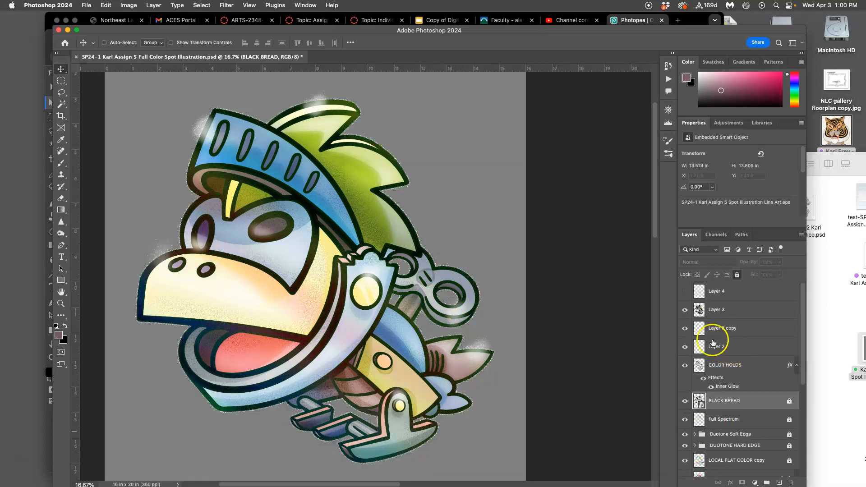
left_click(686, 292)
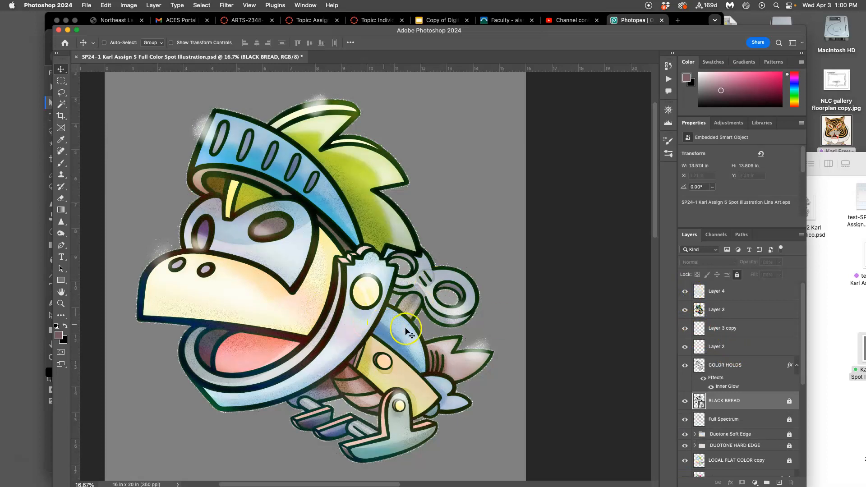
scroll(424, 333, "left", 2)
key("super+minus")
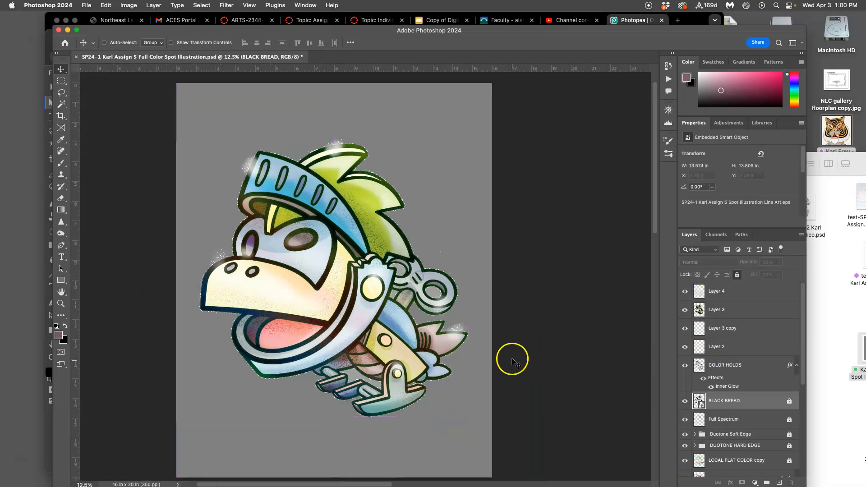
Step: Show the black WHITE BREAD copy 2 backdrop and toggle the COLOR HOLDS layer off and back on against it
scroll(715, 408, "down", 5)
left_click(686, 431)
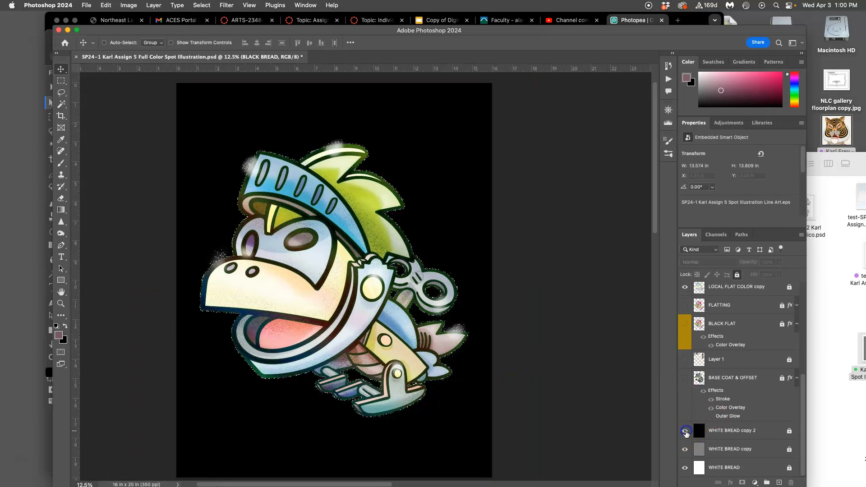
scroll(735, 381, "up", 5)
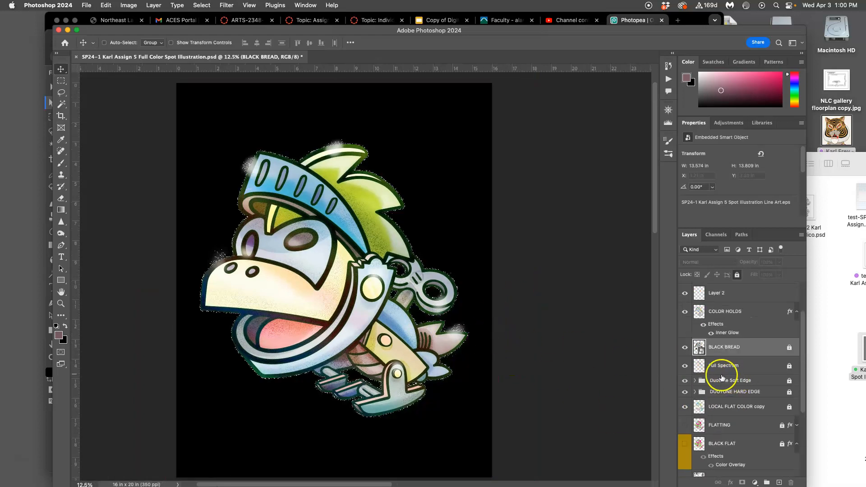
left_click(686, 312)
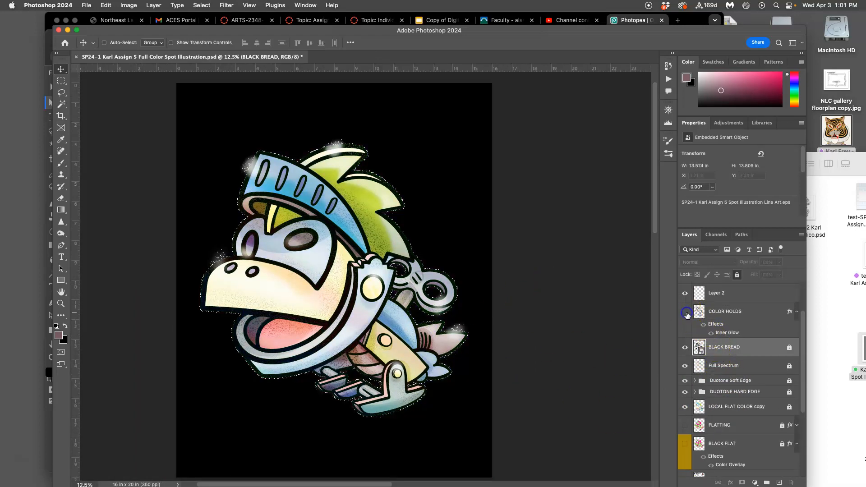
left_click(685, 312)
Step: Show the BASE COAT & OFFSET layer and examine its white outline up close around the crest and wind-up key
scroll(731, 388, "down", 5)
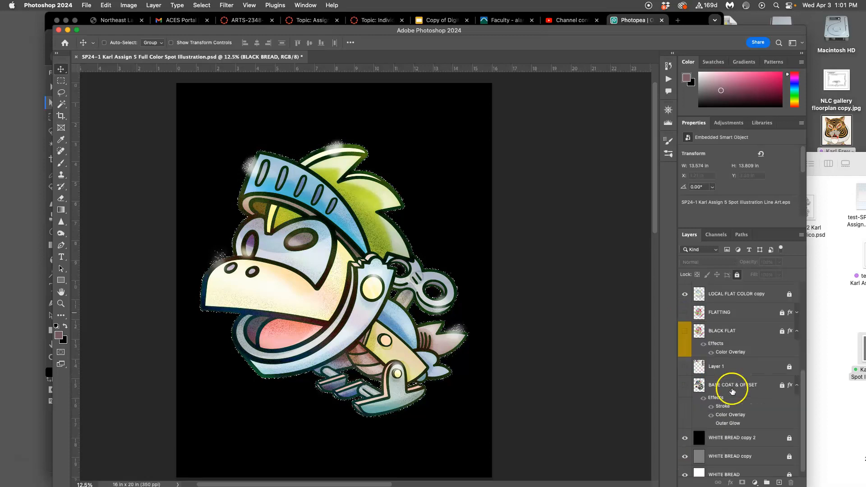
left_click(685, 378)
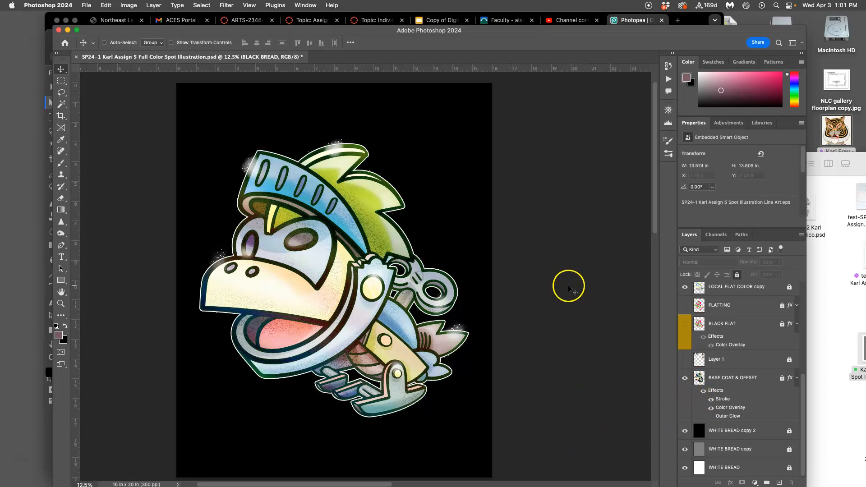
scroll(492, 282, "up", 2)
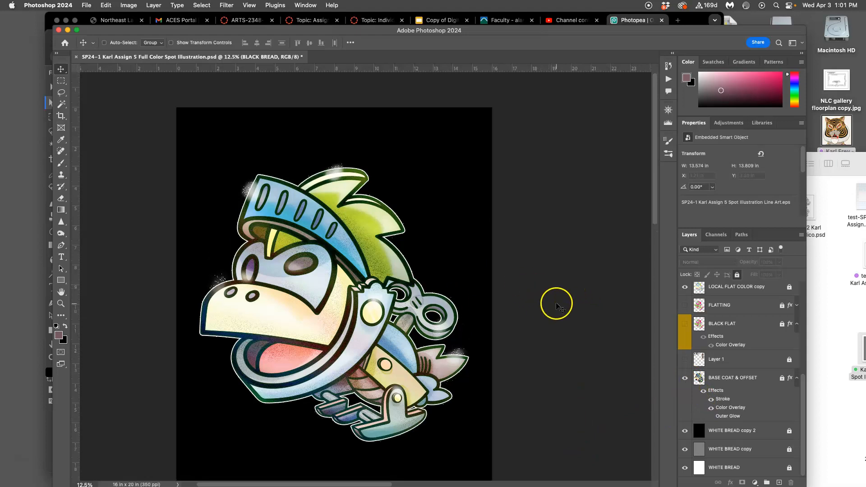
key("super+equal")
key("super+equal")
key("super+equal")
key("super+equal")
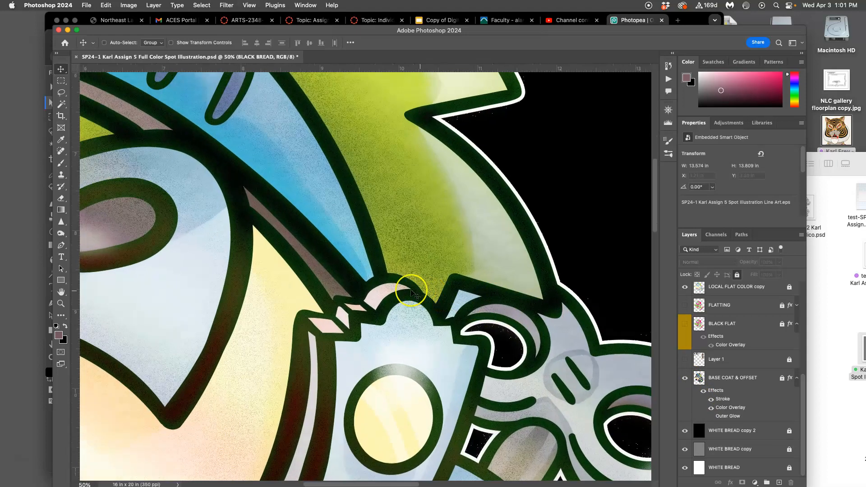
Step: Examine the white outline around the face, jaw, key and feet up close, then view the whole illustration
scroll(396, 289, "left", 10)
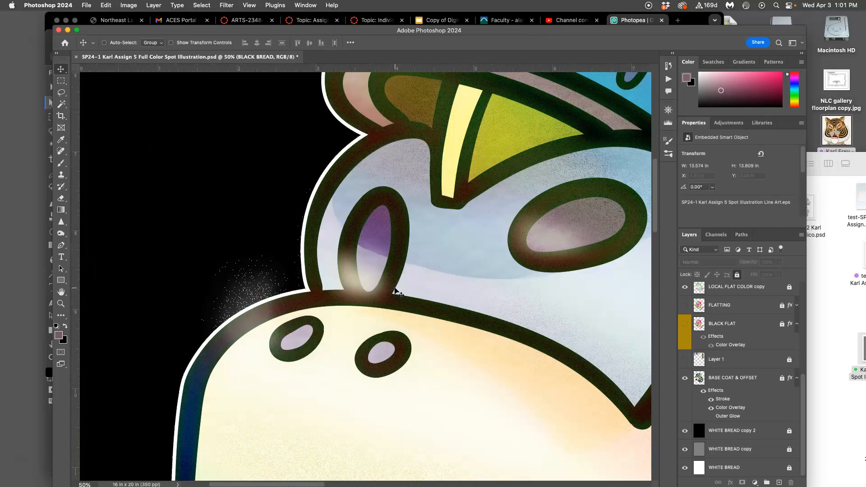
scroll(395, 291, "down", 5)
scroll(427, 288, "right", 8)
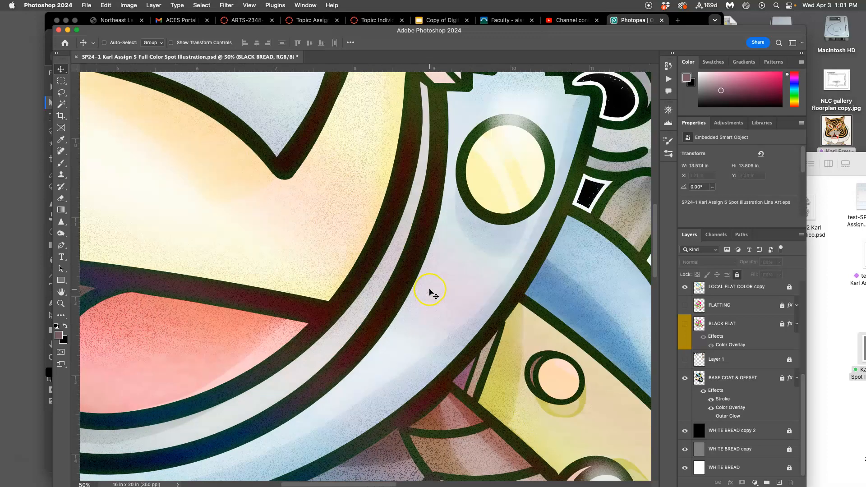
scroll(429, 292, "right", 2)
scroll(430, 293, "down", 10)
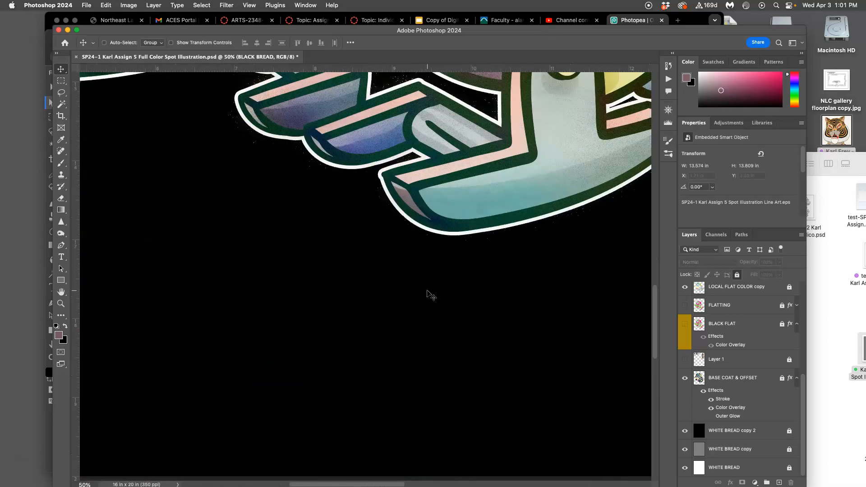
scroll(427, 291, "up", 10)
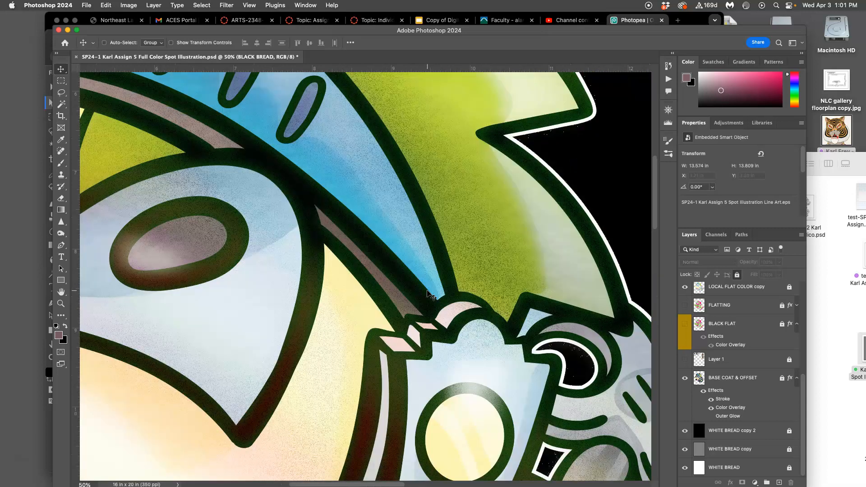
scroll(429, 295, "down", 5)
left_click(612, 304)
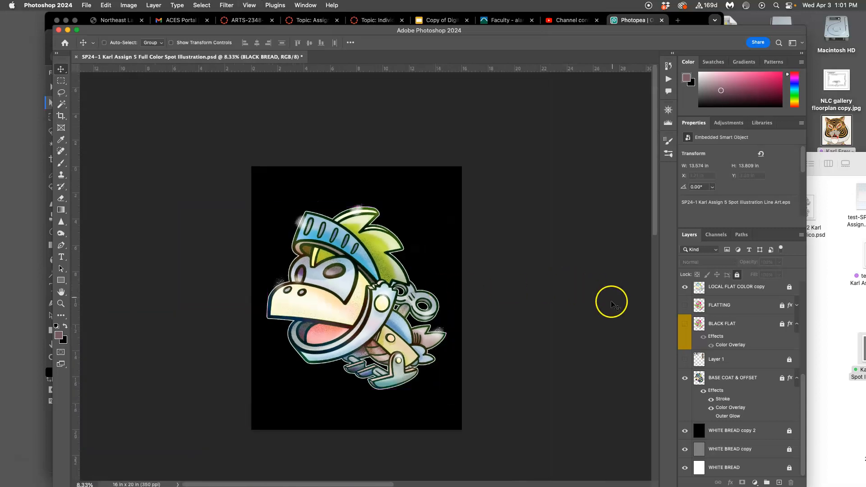
Step: Preview the outlined illustration while hiding the black, gray and white WHITE BREAD backdrop layers one after another
left_click(685, 431)
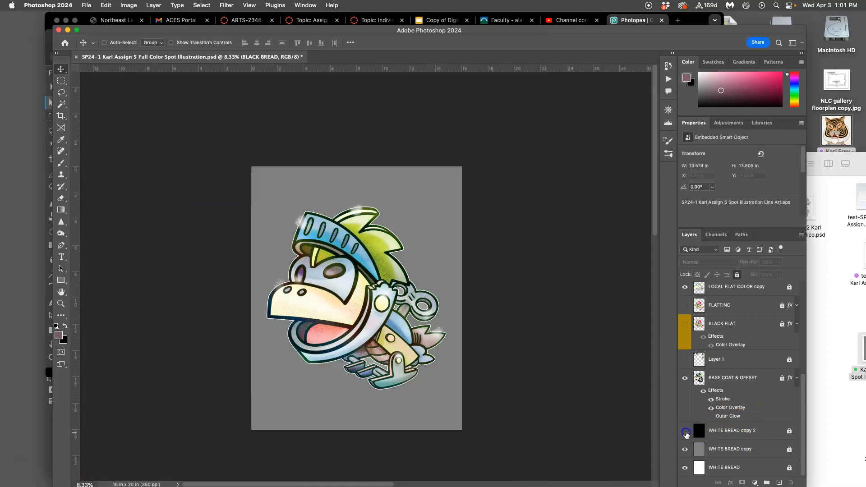
left_click(686, 450)
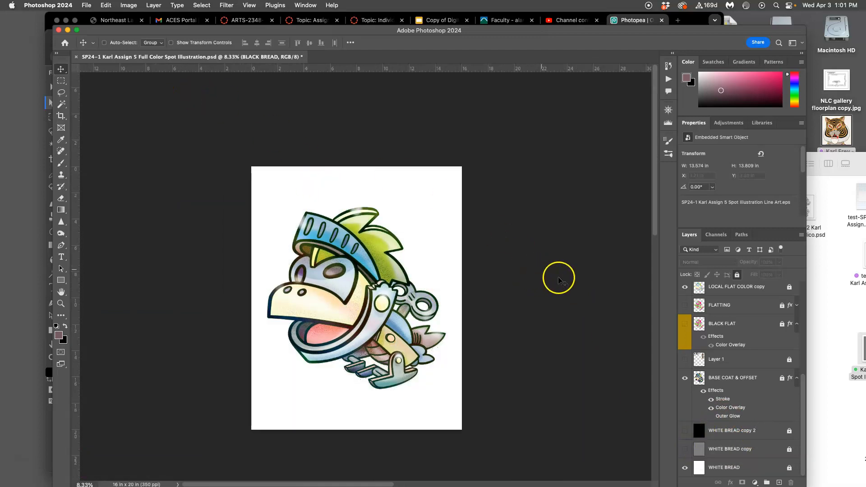
left_click(686, 468)
Step: Close the Photoshop illustration, clear the Photoshop and Finder windows out of the way, and switch to the Photopea document
left_click(77, 57)
left_click(450, 185)
left_click_drag(174, 28, 162, 133)
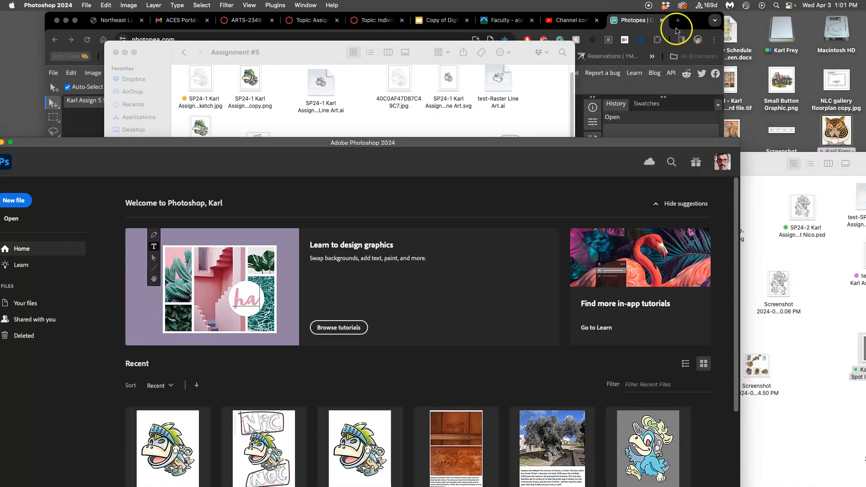
left_click_drag(42, 144, 94, 134)
left_click(53, 131)
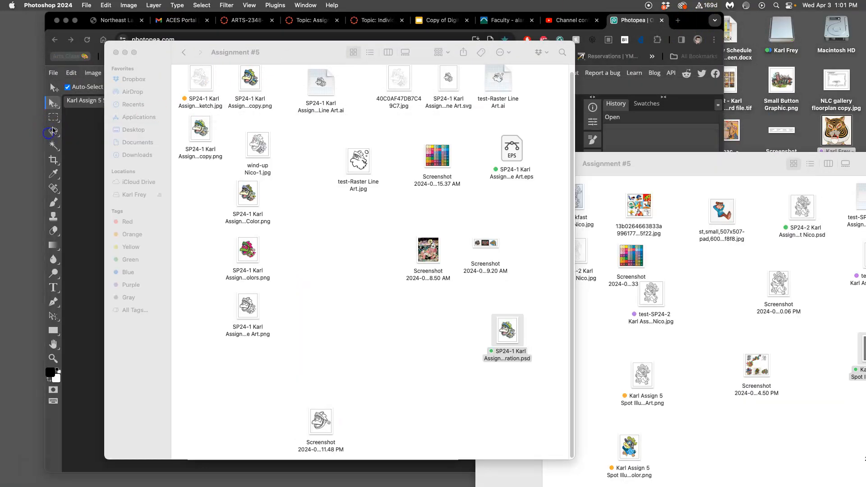
left_click(125, 52)
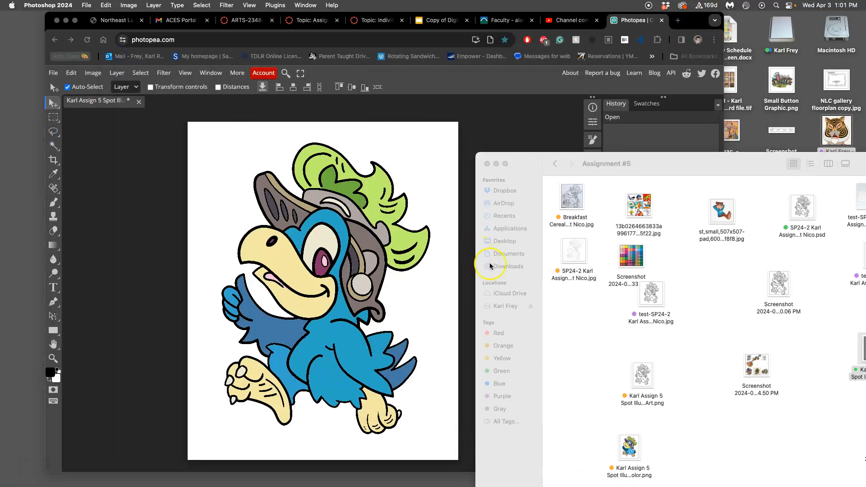
left_click(456, 228)
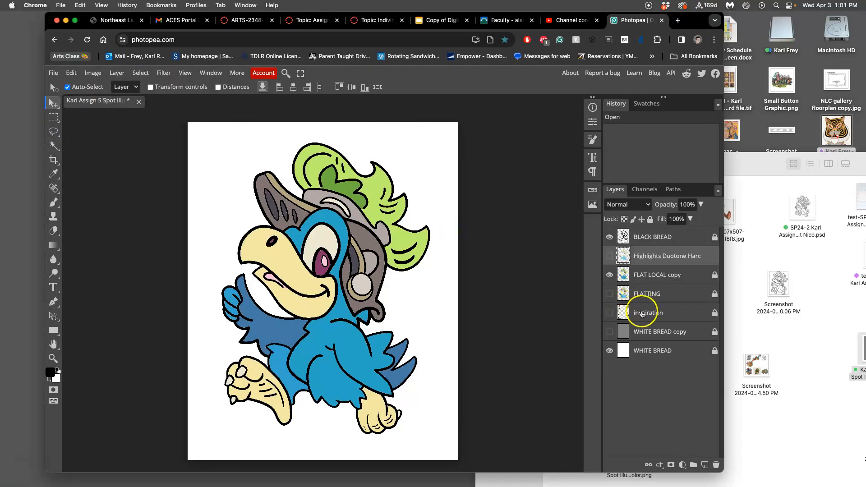
Step: Show the inspiration layer, then copy the name of the existing Highlights Duotone layer and delete that layer
left_click(610, 313)
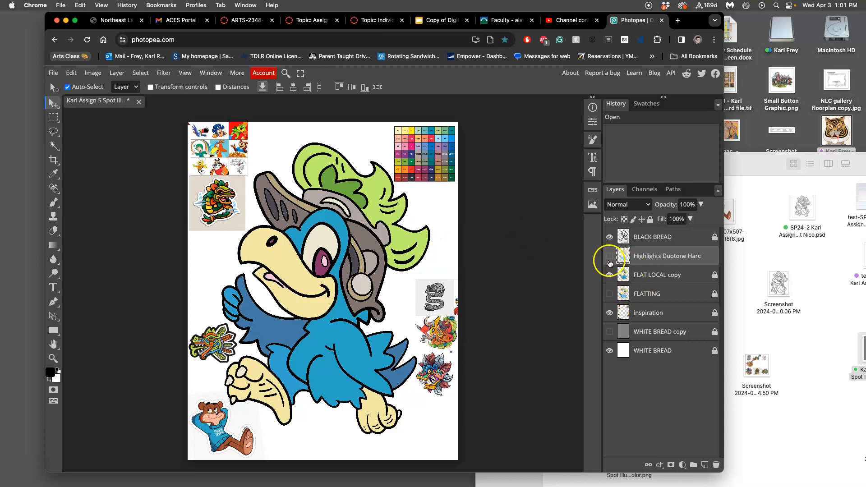
left_click(609, 257)
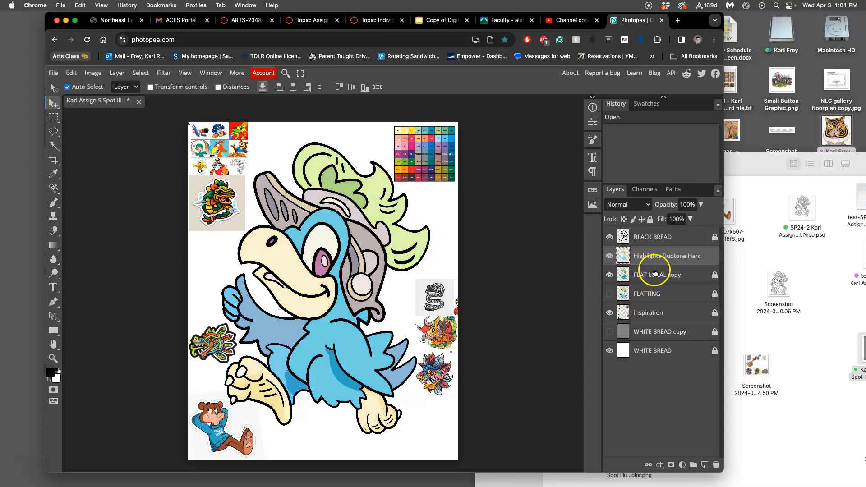
double_click(660, 261)
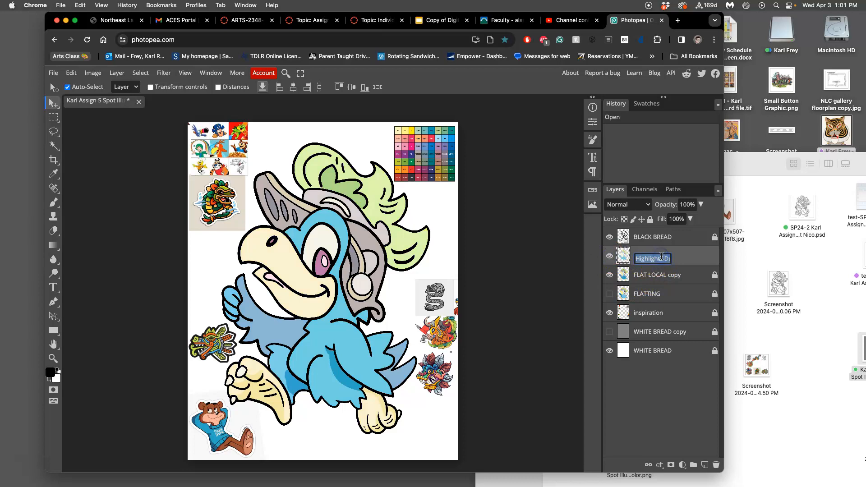
left_click(681, 261)
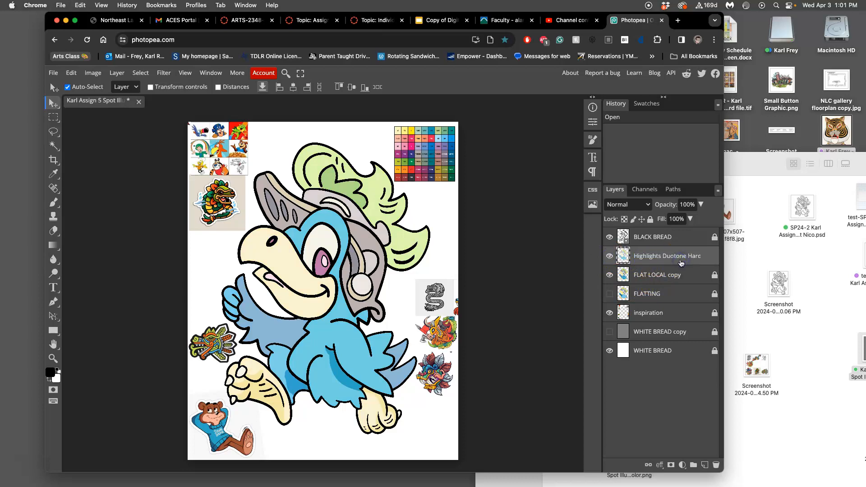
key("Delete")
Step: Duplicate the FLAT LOCAL copy layer and rename the duplicate with the copied name "Highlights Duotone Harc"
left_click(665, 256)
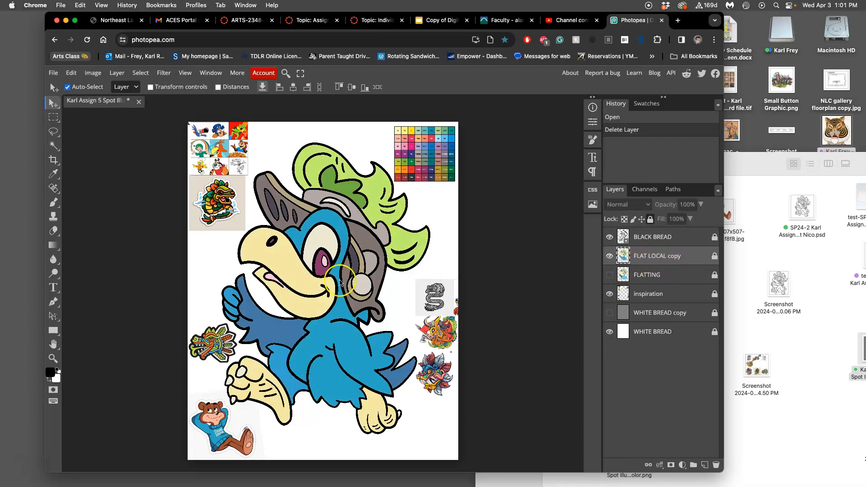
key("super+j")
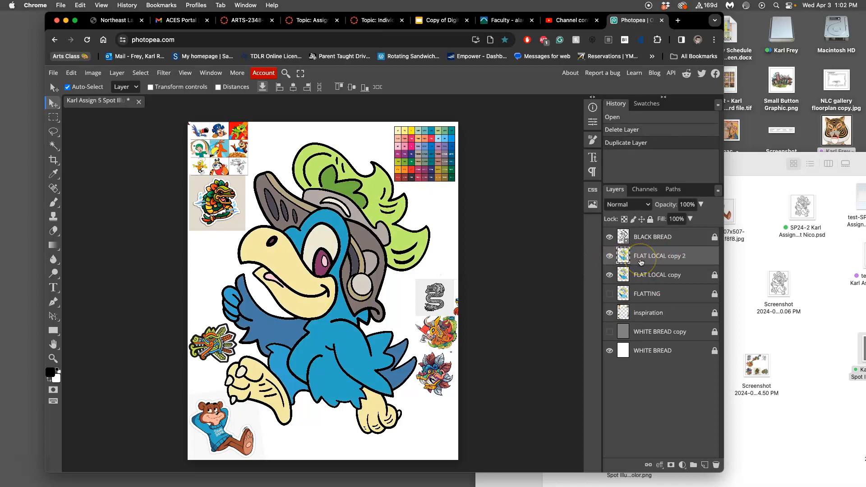
double_click(649, 257)
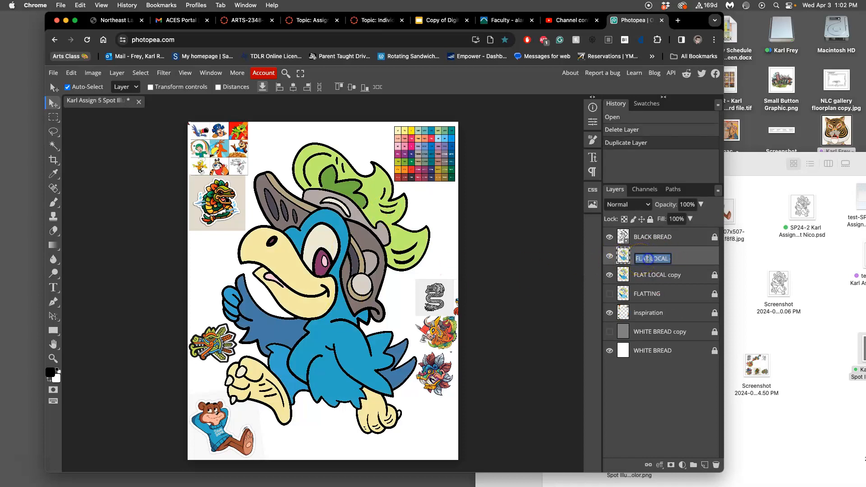
key("super+v")
left_click(686, 262)
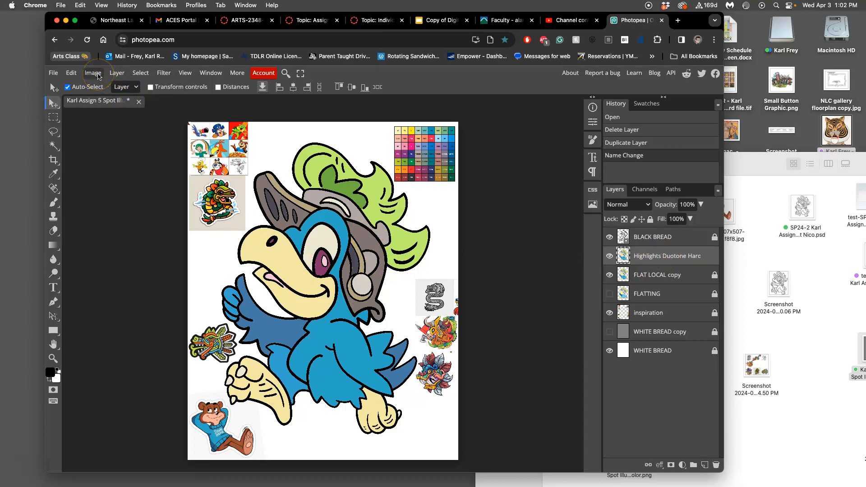
Step: Lighten the highlights layer with Levels by raising the midtone value to about 3.2, and compare it by toggling the layer's visibility
left_click(97, 75)
mouse_move(108, 106)
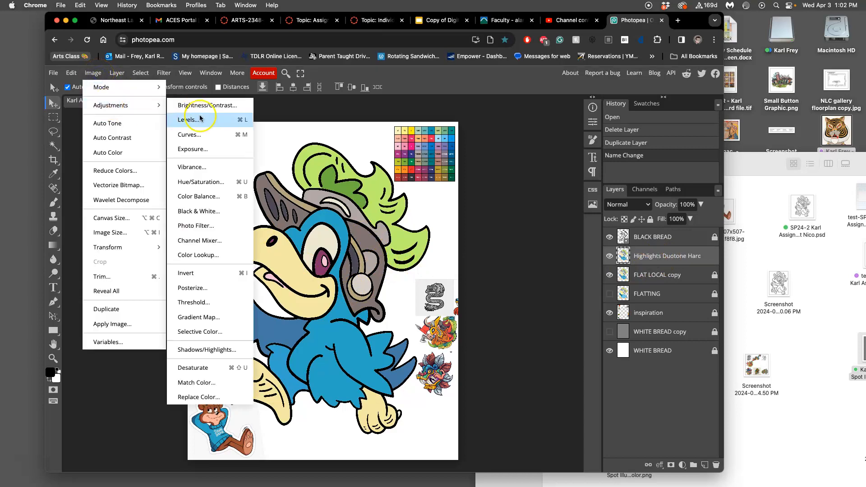
left_click(199, 120)
left_click_drag(200, 141, 519, 103)
left_click_drag(495, 182, 469, 182)
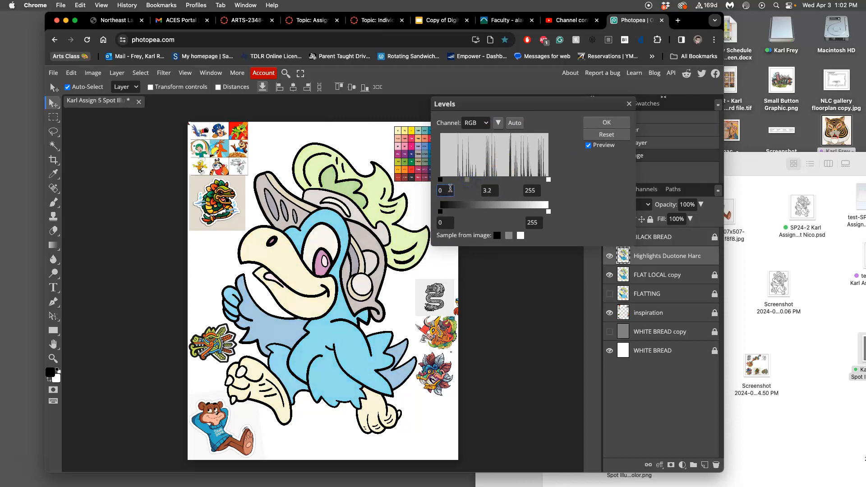
left_click(327, 272)
left_click(607, 123)
left_click(610, 257)
left_click(610, 257)
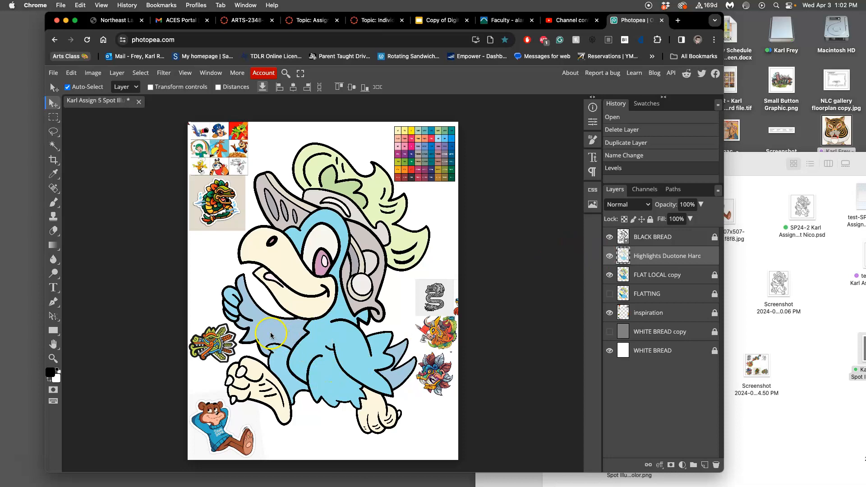
Step: Try to select a shadow shape beneath the folded wing with the Lasso, adjusting its edge along the line art
left_click(53, 131)
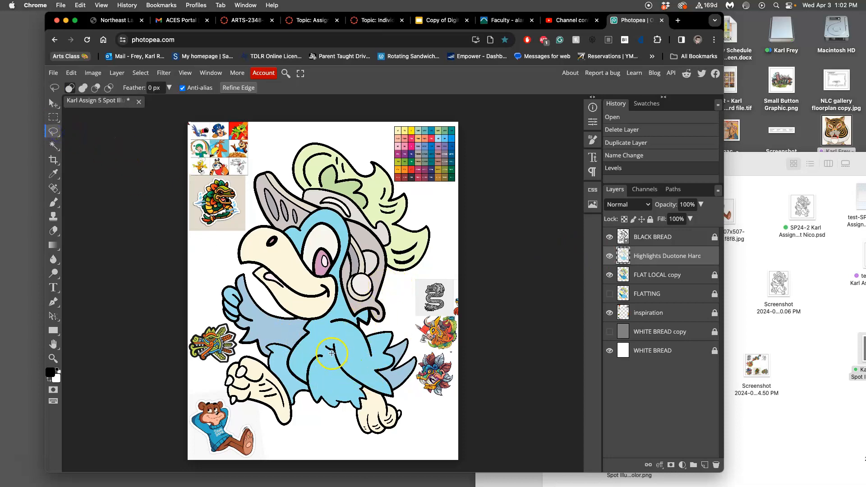
left_click_drag(326, 346, 330, 367)
left_click_drag(329, 348, 329, 349)
scroll(368, 365, "up", 5)
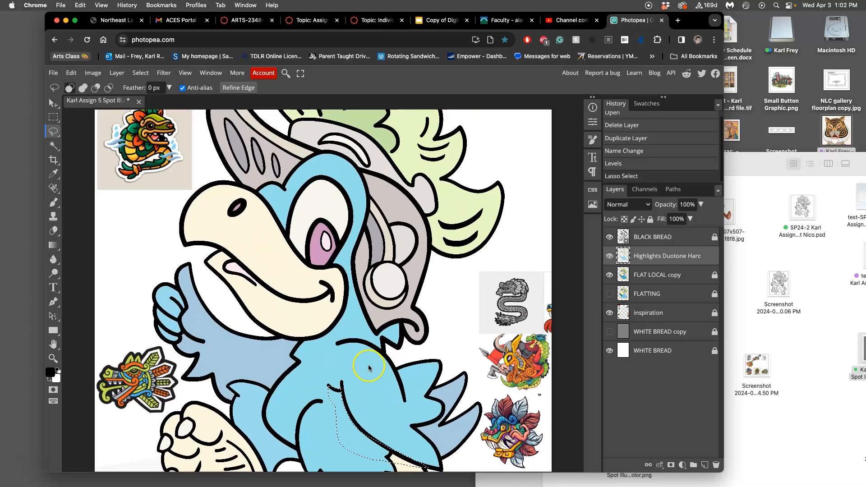
scroll(376, 371, "down", 5)
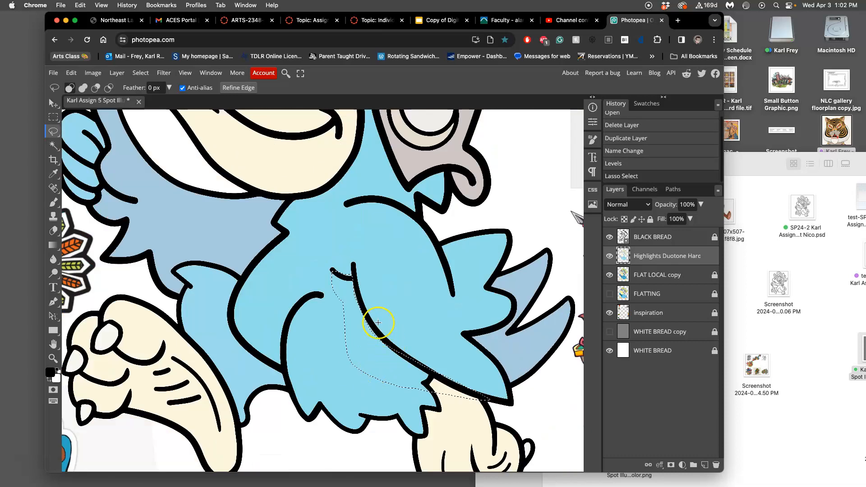
key("alt")
mouse_move(337, 270)
left_mouse_down()
mouse_move(354, 266)
mouse_move(354, 279)
left_mouse_up()
key("shift")
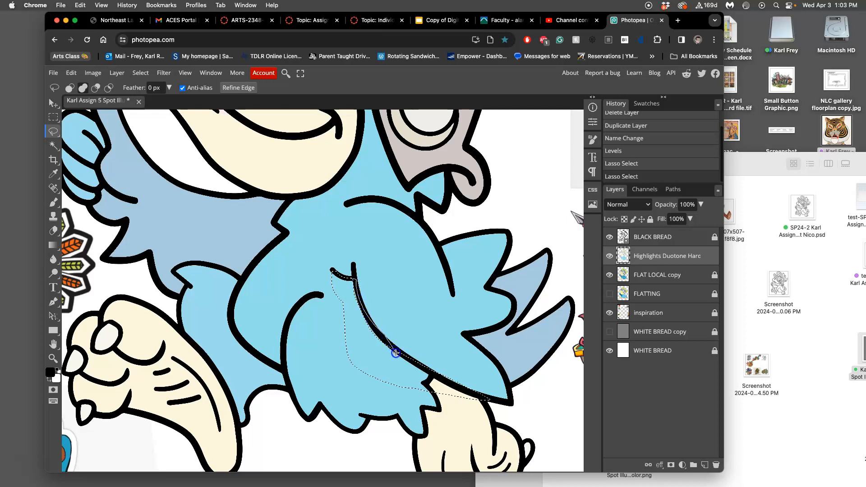
left_click_drag(385, 355, 384, 354)
left_click(406, 335)
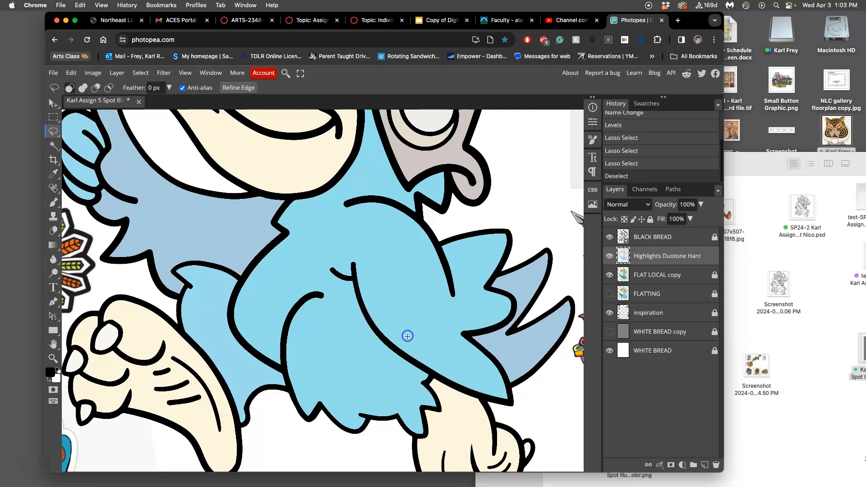
Step: Set the Lasso feather to 1 px, outline a shadow shape beneath the folded wing, clear it from the highlights layer and deselect
left_click(150, 88)
type("1")
mouse_move(330, 270)
left_mouse_down()
mouse_move(362, 351)
mouse_move(440, 394)
mouse_move(478, 400)
left_mouse_up()
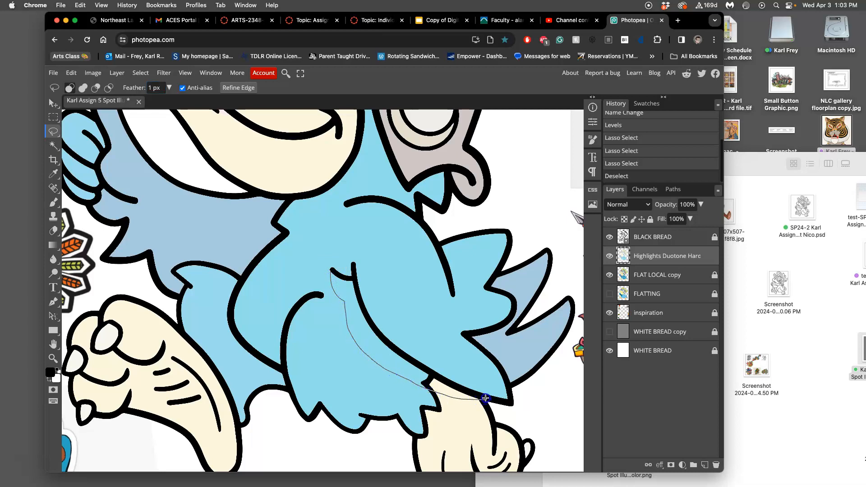
mouse_move(414, 364)
left_mouse_down()
mouse_move(376, 334)
mouse_move(334, 271)
left_mouse_up()
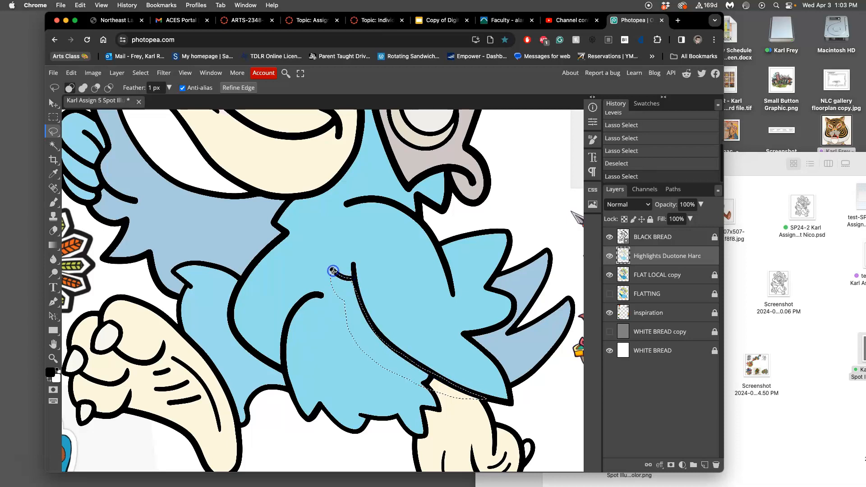
key("Delete")
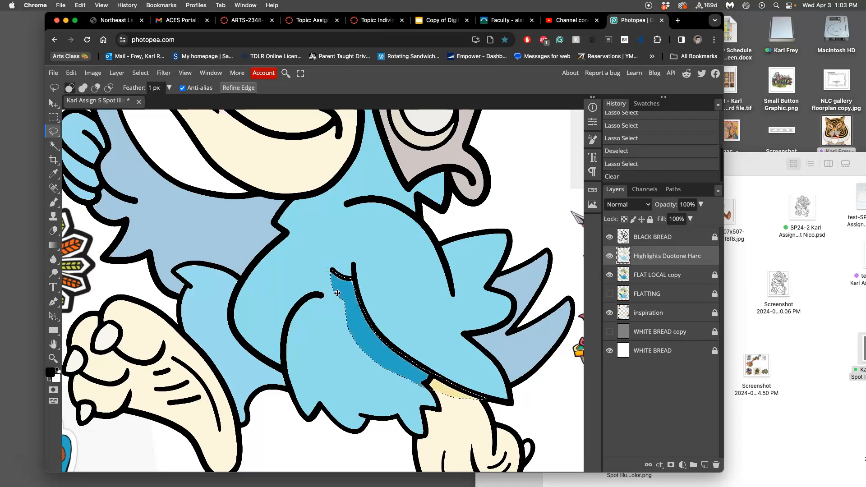
left_click(483, 329)
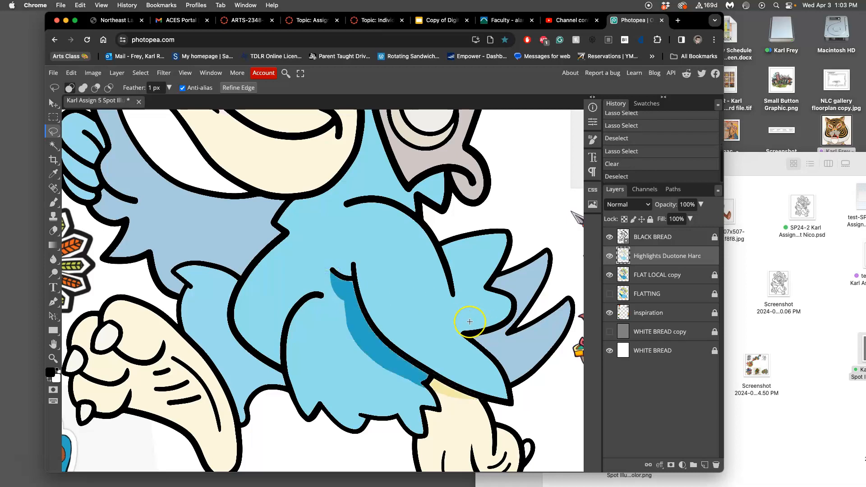
Step: Outline a shadow shape with the Lasso along the beak's underside, down the neck and across the upper chest
scroll(467, 320, "down", 2)
scroll(468, 320, "down", 2)
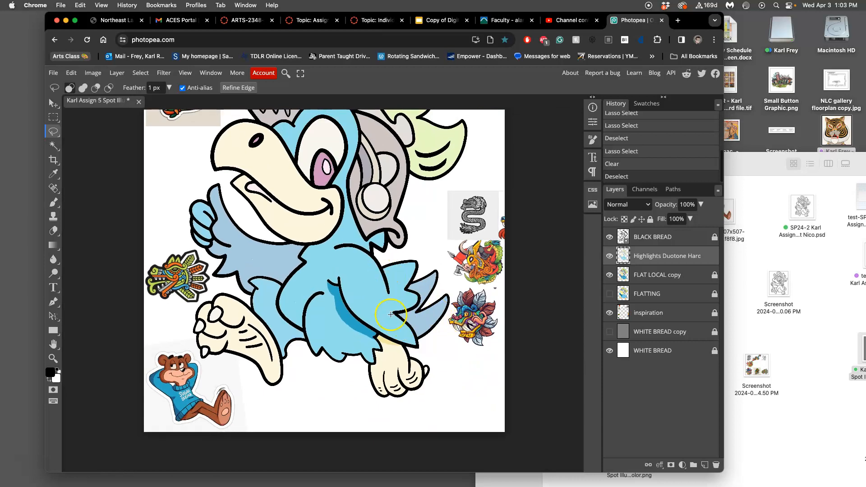
scroll(391, 351, "up", 2)
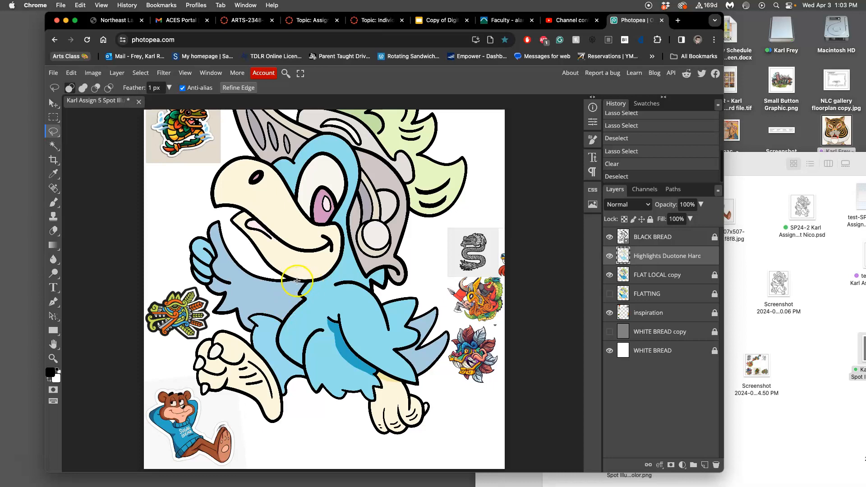
mouse_move(292, 279)
left_mouse_down()
mouse_move(284, 300)
mouse_move(316, 307)
mouse_move(337, 294)
left_mouse_up()
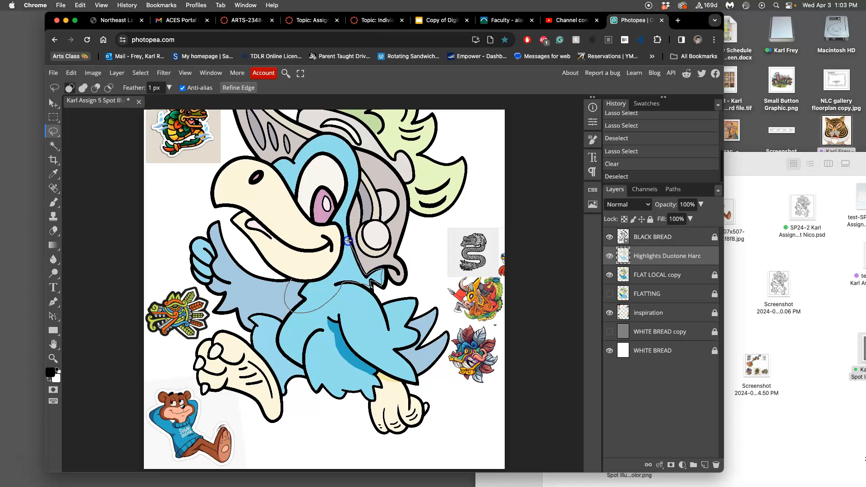
mouse_move(329, 270)
left_mouse_down()
mouse_move(301, 272)
mouse_move(261, 242)
mouse_move(264, 267)
mouse_move(286, 281)
left_mouse_up()
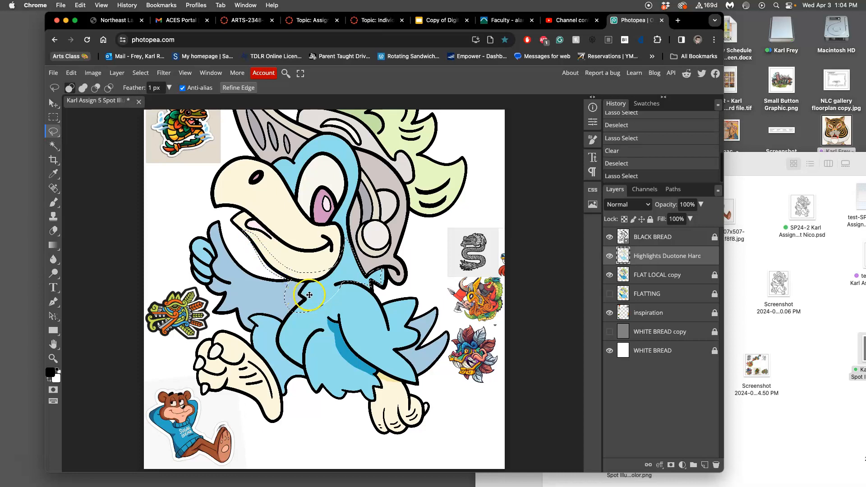
Step: Extend the shadow selection into the feather points beneath the helmet and up the neck between beak and helmet
scroll(325, 293, "up", 5)
scroll(373, 310, "up", 2)
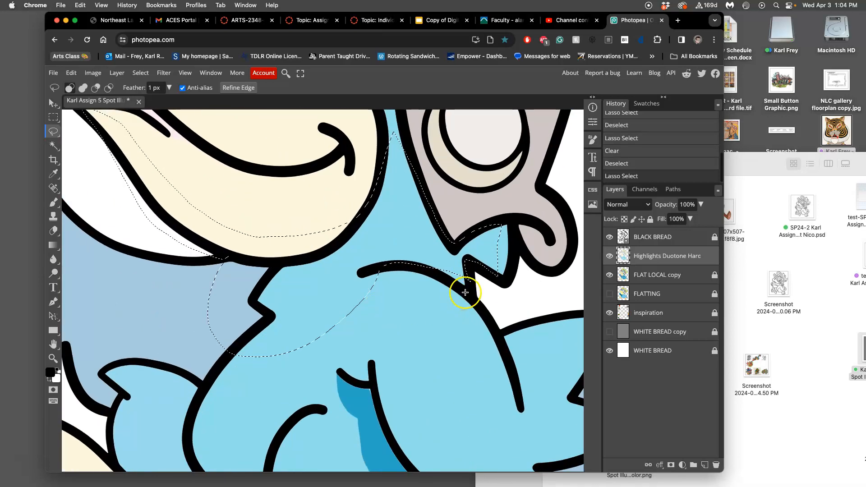
mouse_move(486, 273)
left_mouse_down()
mouse_move(431, 270)
mouse_move(466, 289)
mouse_move(468, 273)
mouse_move(498, 274)
mouse_move(501, 224)
mouse_move(481, 229)
left_mouse_up()
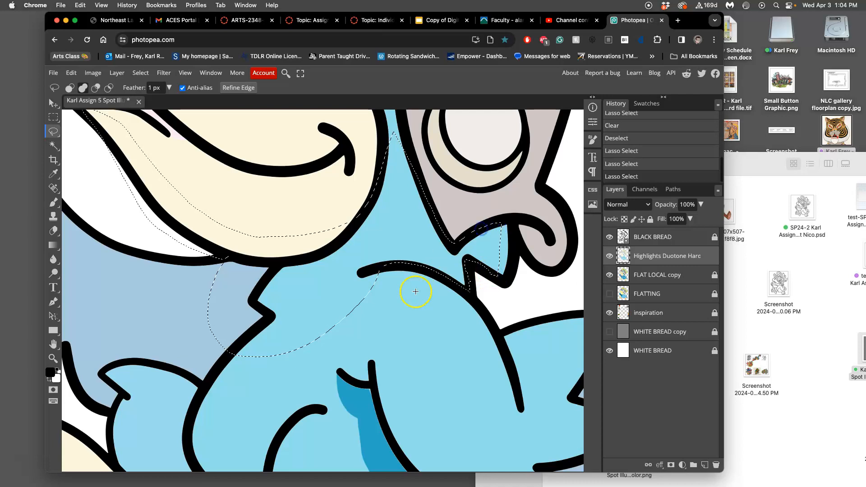
scroll(384, 206, "up", 2)
scroll(384, 207, "up", 5)
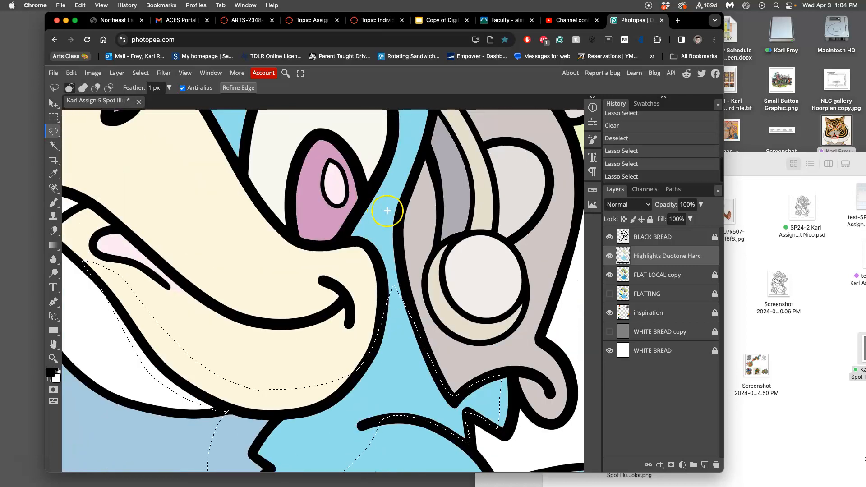
mouse_move(380, 299)
left_mouse_down()
mouse_move(379, 252)
mouse_move(399, 291)
left_mouse_up()
left_click_drag(411, 321, 416, 320)
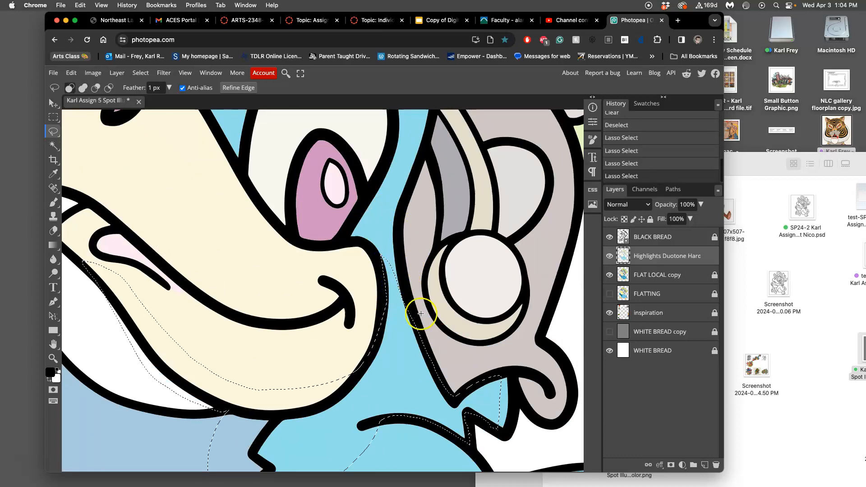
Step: Clear the beak and neck shadow selection from the highlights layer and deselect
key("Delete")
key("super+0")
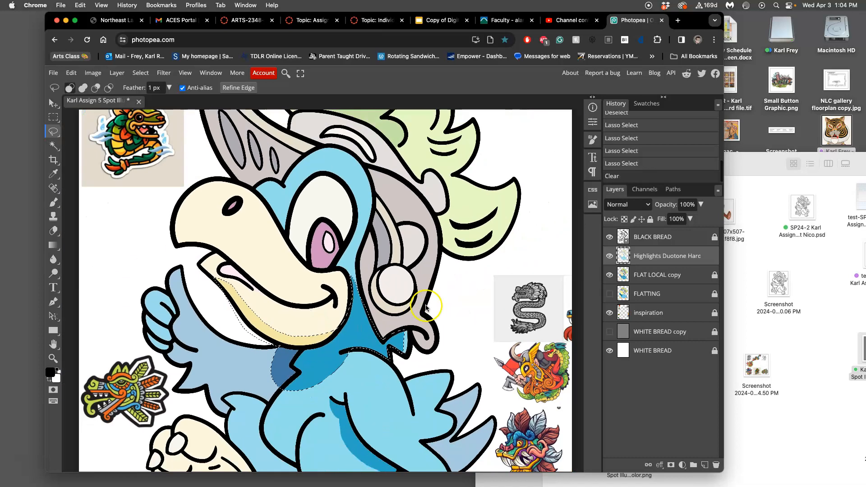
key("super+d")
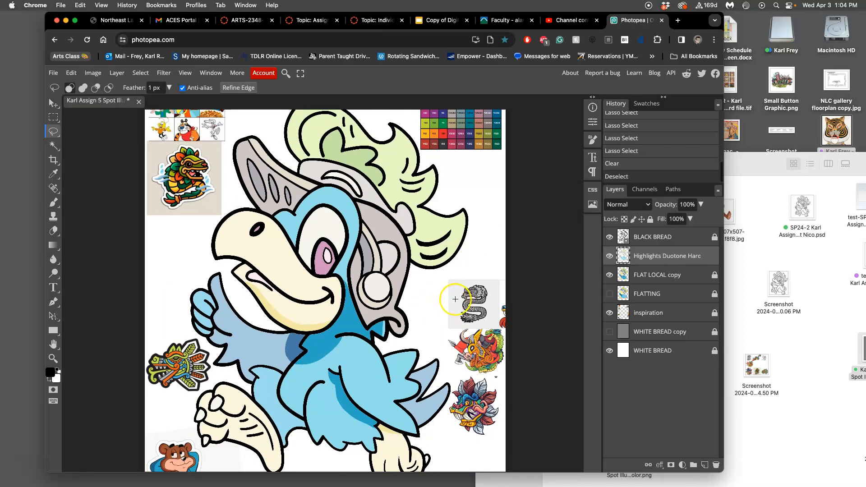
Step: Outline a shadow shape with the Lasso on the blue feathers behind the body, beside the raised foot
scroll(447, 295, "down", 2)
scroll(449, 293, "down", 1)
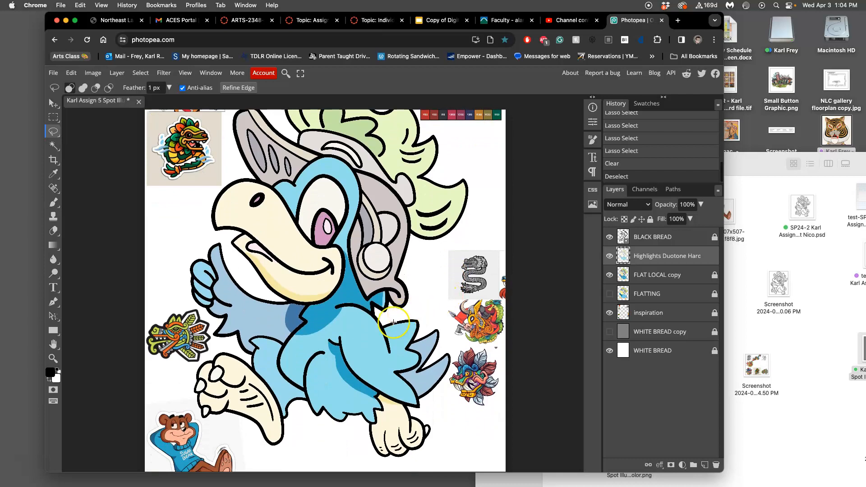
mouse_move(282, 344)
left_mouse_down()
mouse_move(267, 375)
mouse_move(278, 403)
left_mouse_up()
left_click(287, 342)
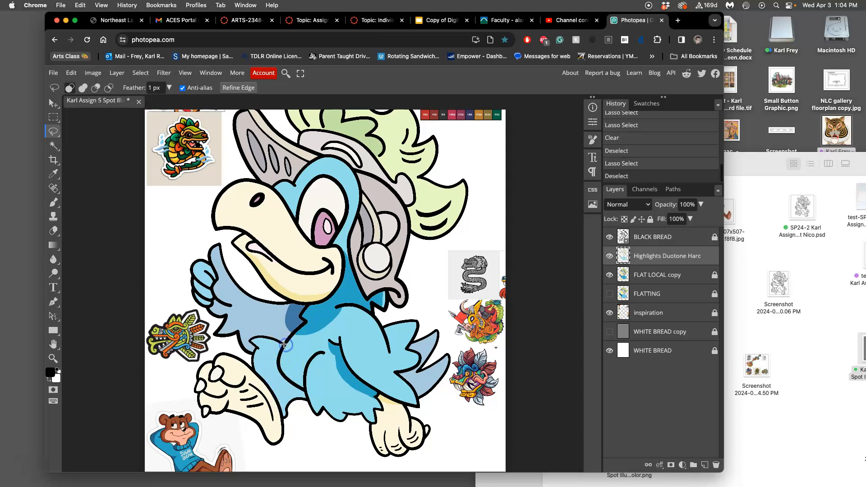
left_click(289, 342)
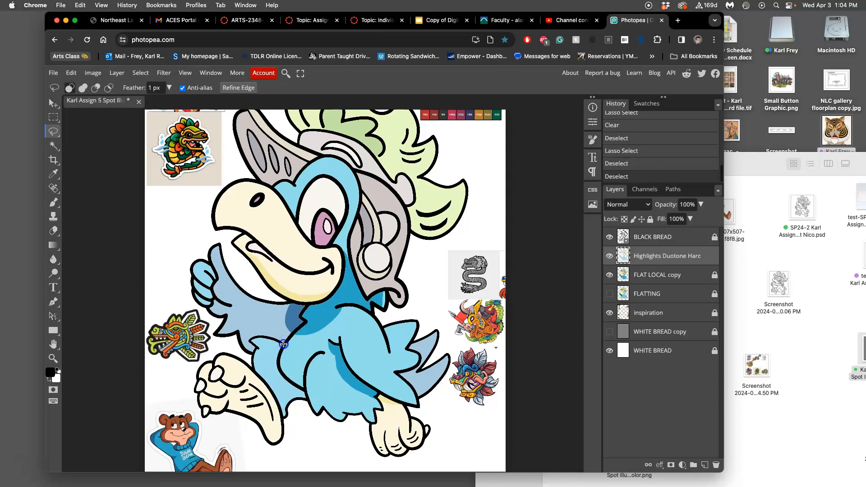
left_click_drag(278, 341, 266, 384)
left_click_drag(285, 417, 302, 412)
left_click_drag(283, 349, 282, 346)
Step: Try clearing the selected shape beside the raised foot from the highlights layer, and undo both the deselection and the clearing
key("Delete")
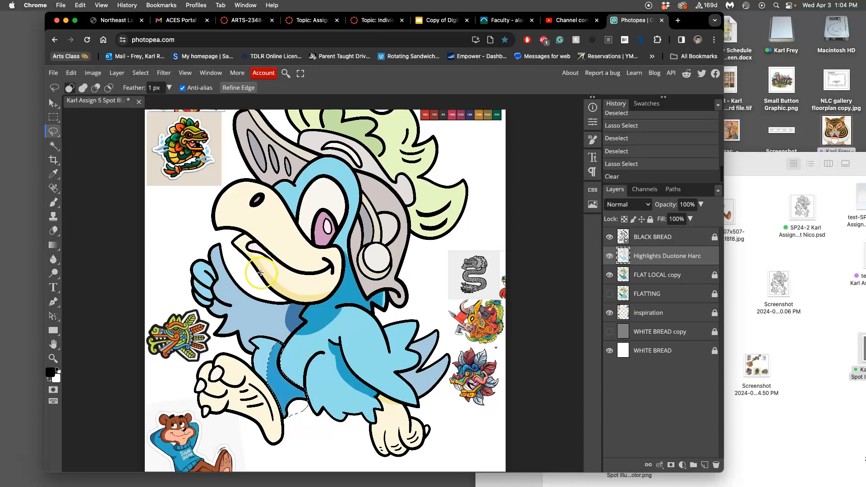
scroll(260, 272, "up", 3)
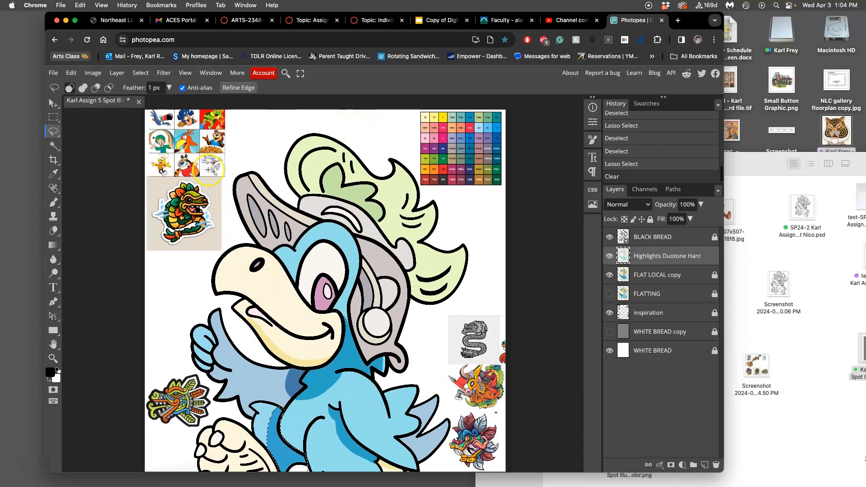
scroll(212, 176, "down", 2)
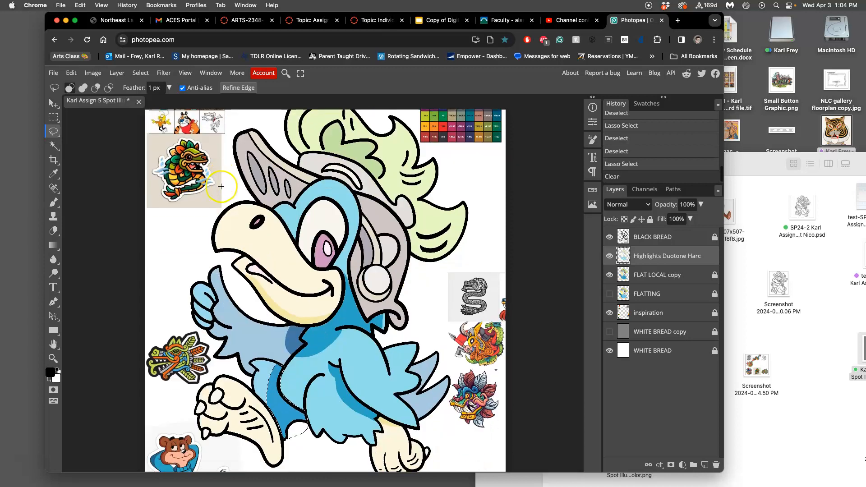
scroll(221, 186, "down", 2)
left_click(289, 312)
scroll(244, 273, "up", 1)
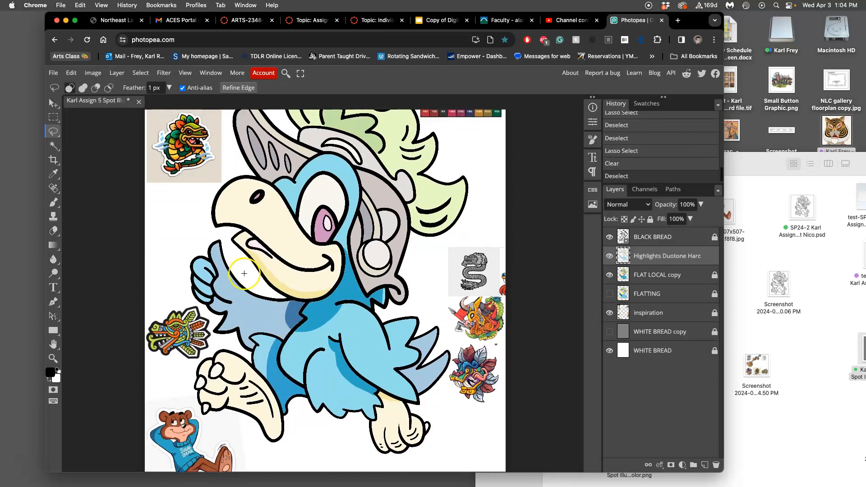
scroll(244, 273, "down", 2)
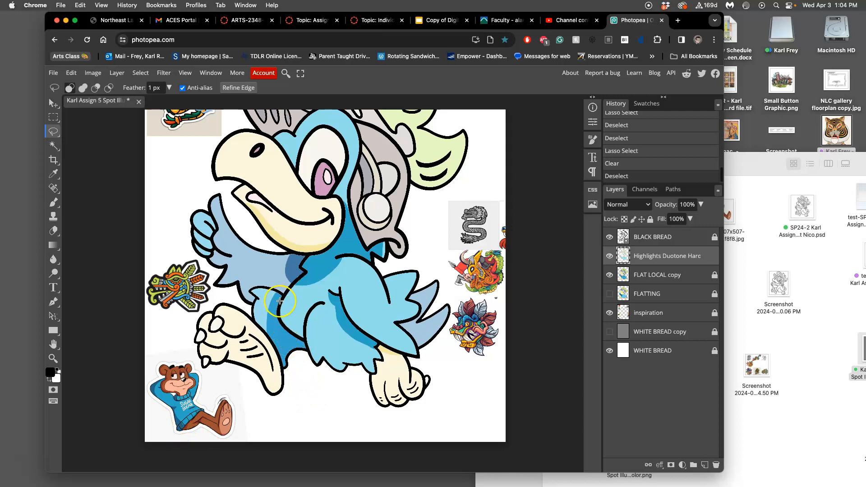
key("super+z")
key("super+z")
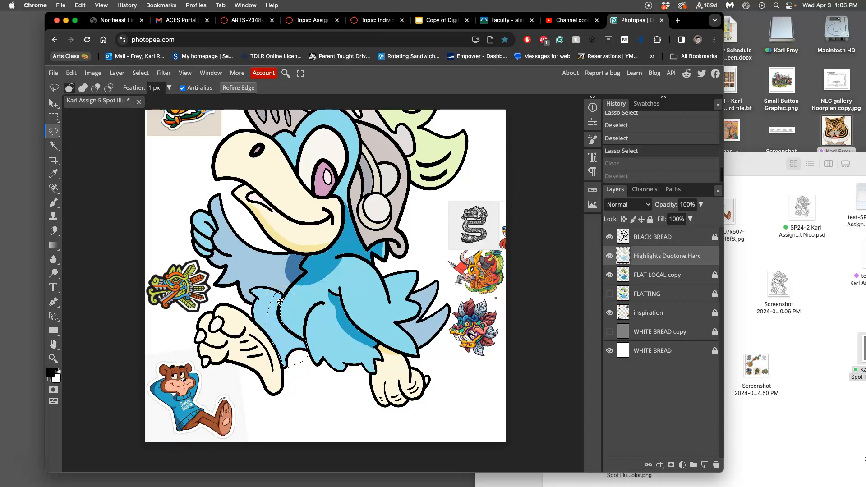
Step: Subtract a jagged feather notch from the upper edge of the selection, clear the shape from the highlights layer and deselect
scroll(282, 302, "up", 8)
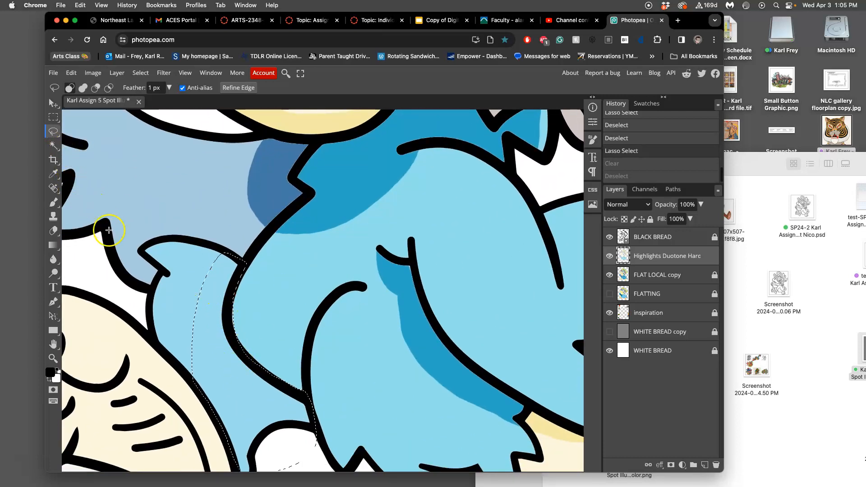
key("alt")
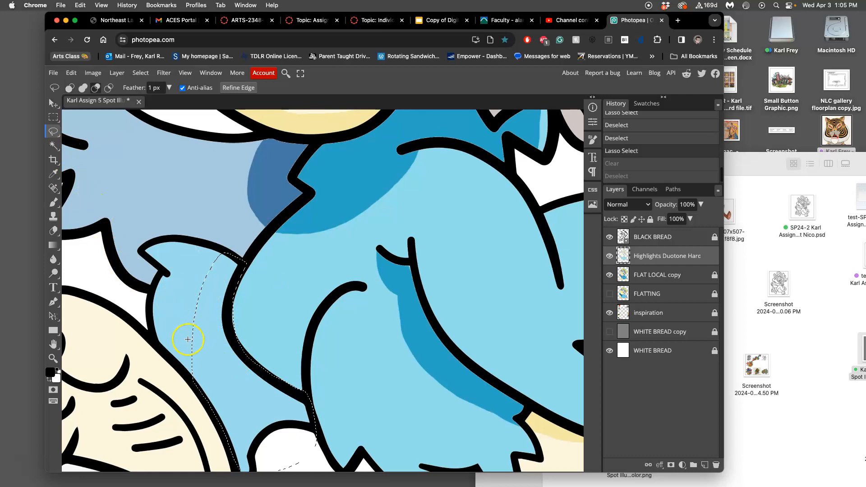
mouse_move(191, 352)
left_mouse_down()
mouse_move(207, 321)
mouse_move(194, 307)
mouse_move(213, 286)
left_mouse_up()
mouse_move(249, 263)
left_mouse_down()
mouse_move(220, 236)
mouse_move(195, 236)
mouse_move(193, 340)
left_mouse_up()
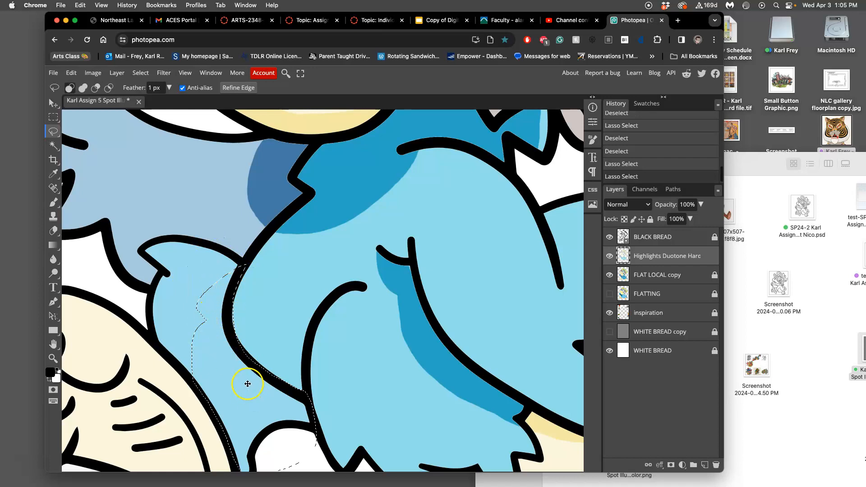
key("BackSpace")
key("super+d")
scroll(258, 385, "down", 2)
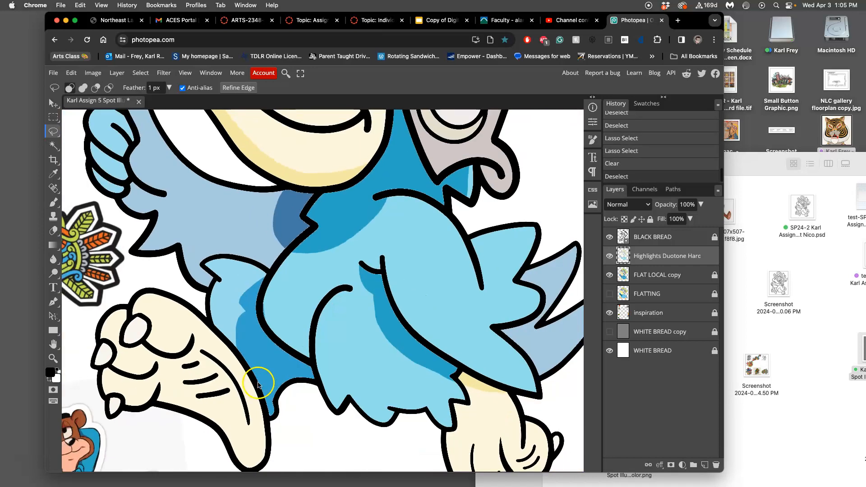
scroll(257, 384, "down", 2)
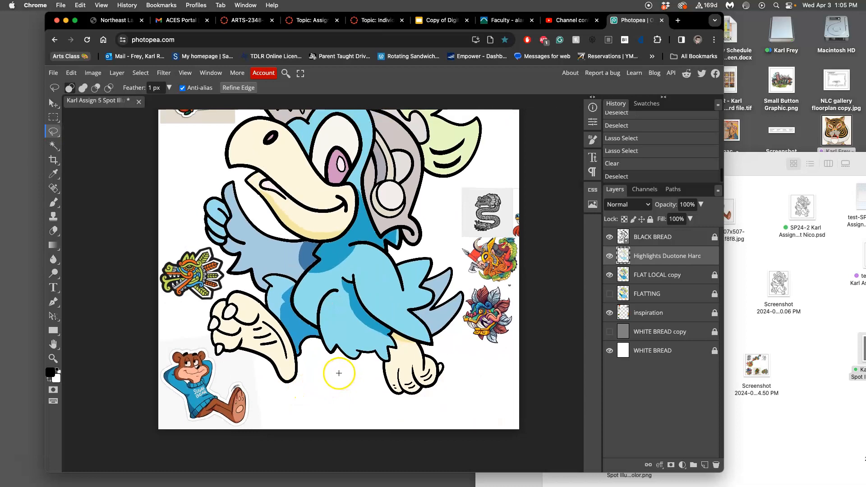
Step: Outline a wider shadow with jagged feather points beneath the folded wing, clear it from the highlights layer and deselect
scroll(344, 342, "up", 5)
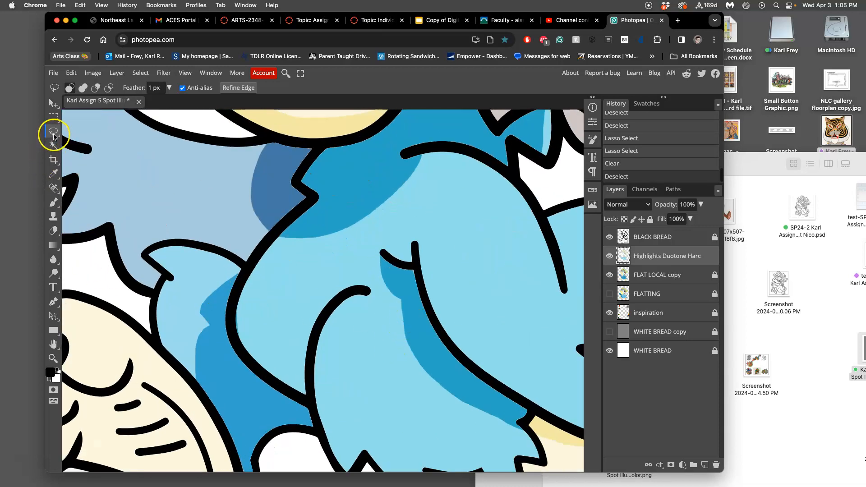
mouse_move(399, 298)
left_mouse_down()
mouse_move(403, 366)
mouse_move(430, 413)
mouse_move(436, 403)
mouse_move(485, 449)
mouse_move(503, 435)
mouse_move(517, 446)
left_mouse_up()
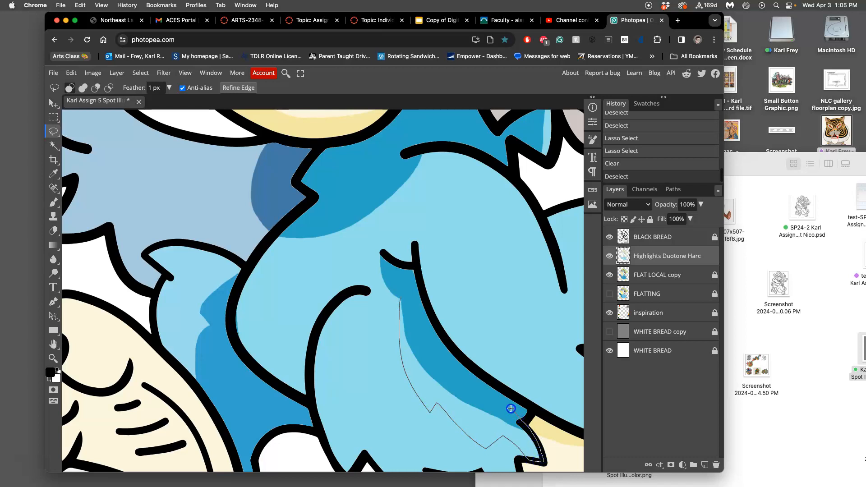
left_click_drag(435, 347, 409, 292)
key("Delete")
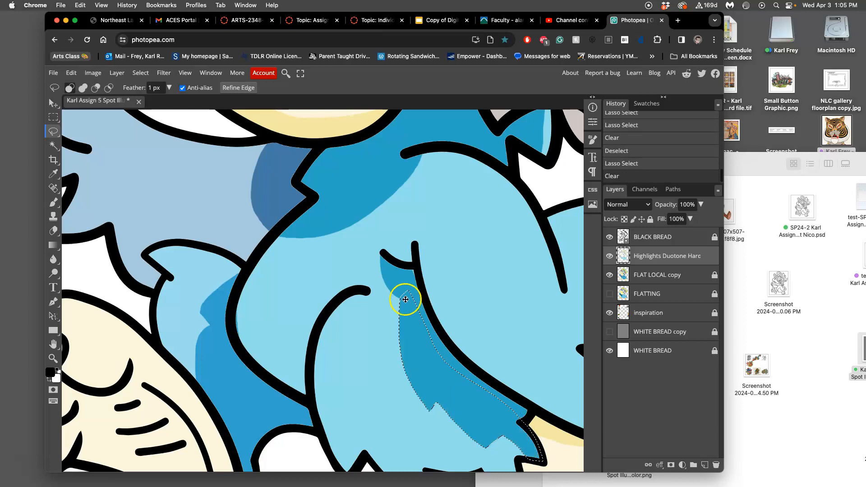
key("ctrl+d")
scroll(403, 315, "down", 5)
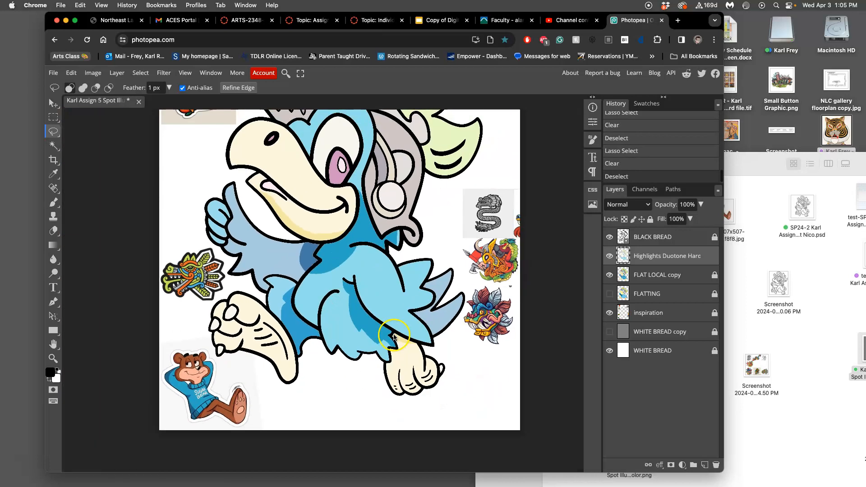
Step: Outline shadow shapes on the two lower toes and claws of the raised foot, clear them from the highlights layer and deselect
left_click_drag(432, 363, 452, 365)
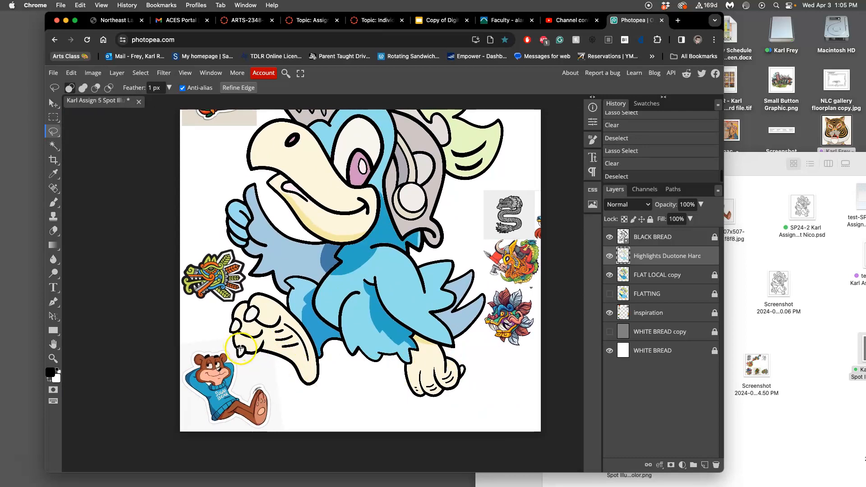
left_click_drag(240, 355, 235, 343)
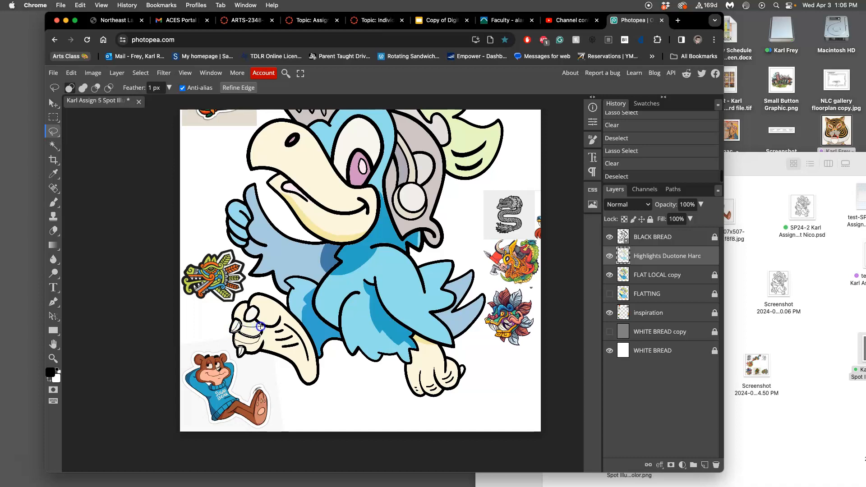
mouse_move(263, 347)
left_mouse_down()
mouse_move(250, 361)
mouse_move(235, 352)
mouse_move(378, 232)
left_mouse_up()
key("super+equal")
key("super+equal")
key("super+equal")
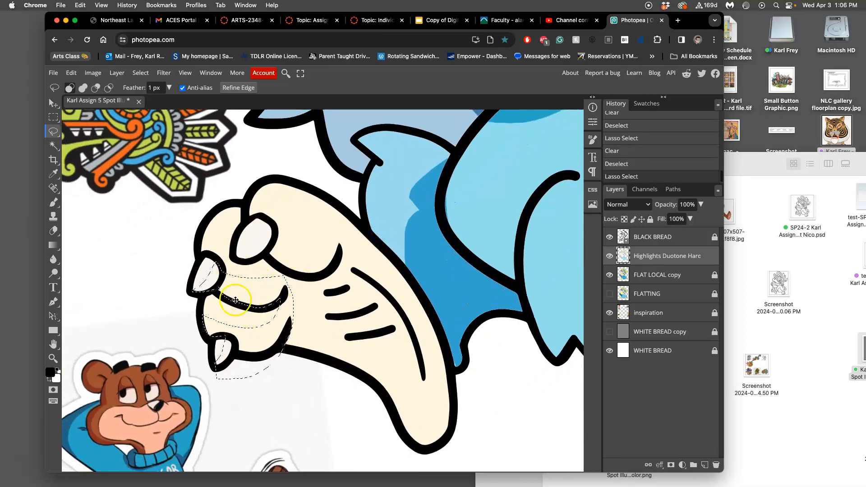
key("Delete")
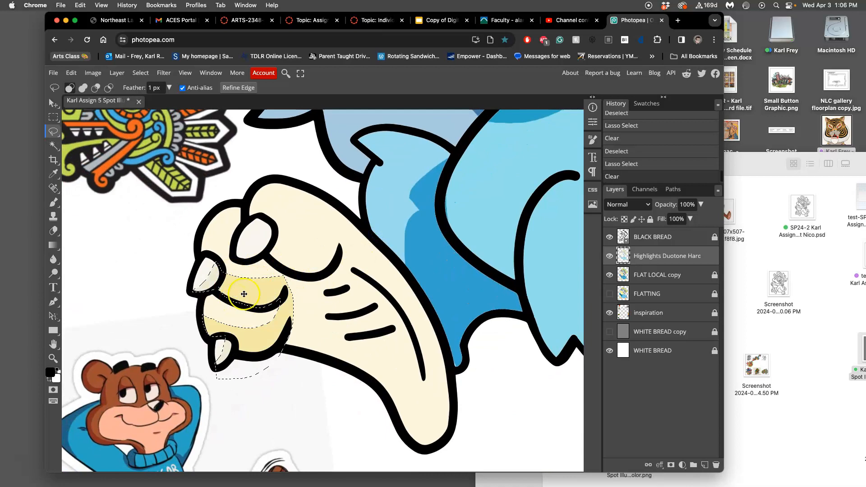
key("super+d")
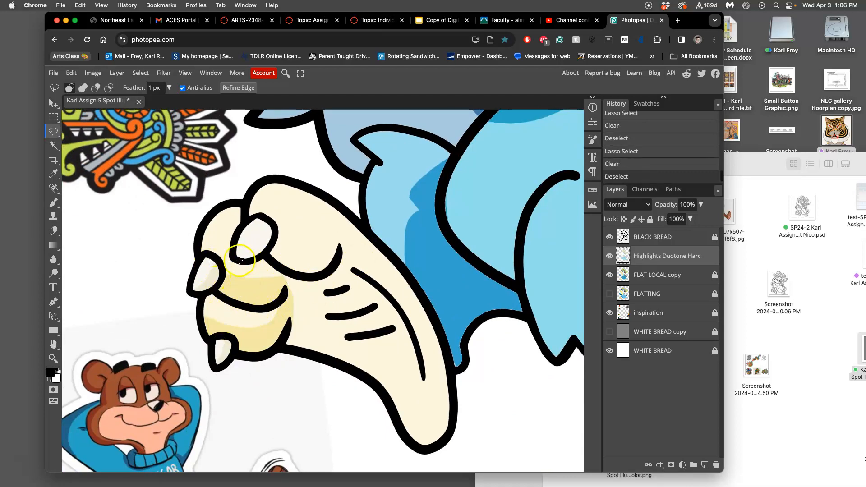
Step: Outline a shadow along the underside of the raised foot's uppermost toe and claw, clear it from the highlights layer and deselect
mouse_move(234, 257)
left_mouse_down()
mouse_move(270, 222)
mouse_move(288, 249)
mouse_move(338, 239)
mouse_move(341, 248)
mouse_move(335, 266)
mouse_move(311, 277)
mouse_move(263, 257)
mouse_move(239, 261)
left_mouse_up()
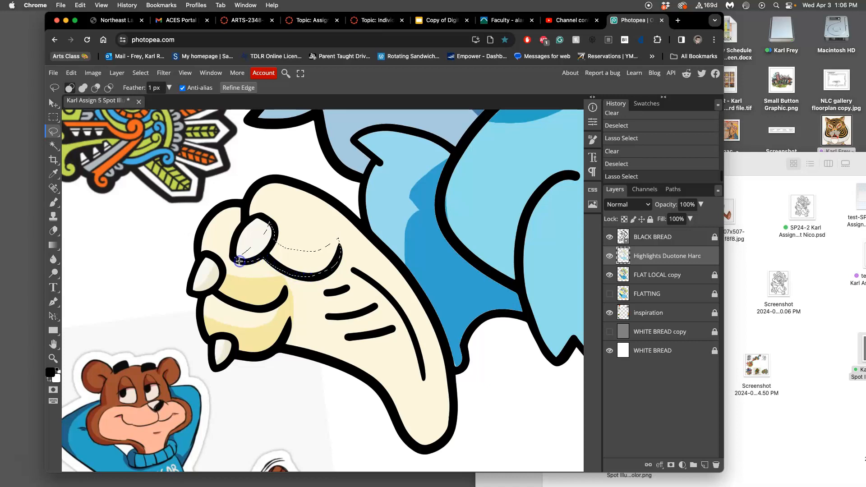
key("Delete")
key("ctrl+d")
left_click(348, 275)
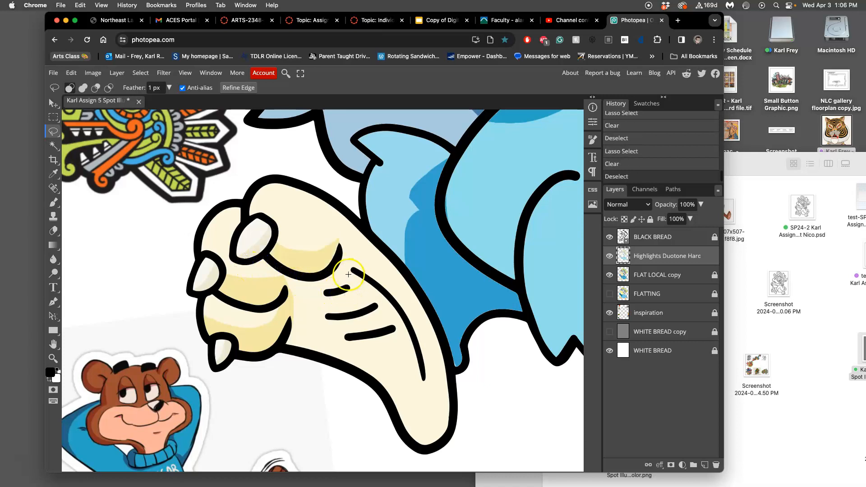
Step: Outline a large shadow across the raised foot's sole from the long crease to the heel, clear it from the highlights layer and deselect
mouse_move(340, 261)
left_mouse_down()
mouse_move(389, 297)
mouse_move(409, 328)
mouse_move(423, 364)
mouse_move(415, 426)
left_mouse_up()
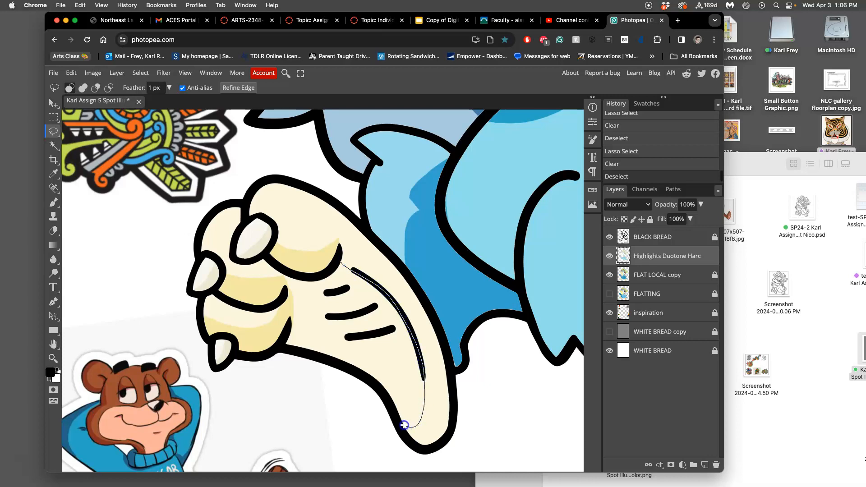
mouse_move(371, 383)
left_mouse_down()
mouse_move(282, 346)
mouse_move(289, 310)
mouse_move(280, 281)
mouse_move(315, 260)
left_mouse_up()
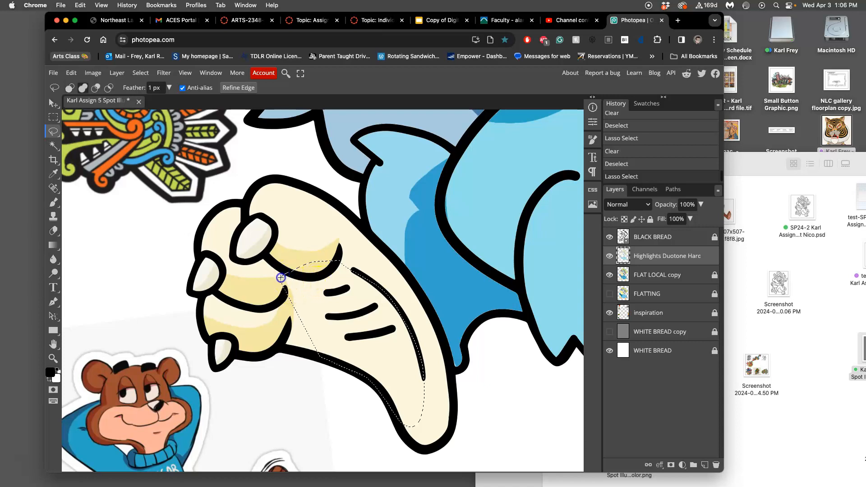
mouse_move(283, 290)
left_mouse_down()
mouse_move(281, 343)
mouse_move(314, 365)
mouse_move(336, 364)
left_mouse_up()
key("Delete")
left_click(336, 388)
Step: Outline a shadow on the upper part of the planted foot's rear toe, clear it from the highlights layer and deselect
scroll(343, 387, "down", 6)
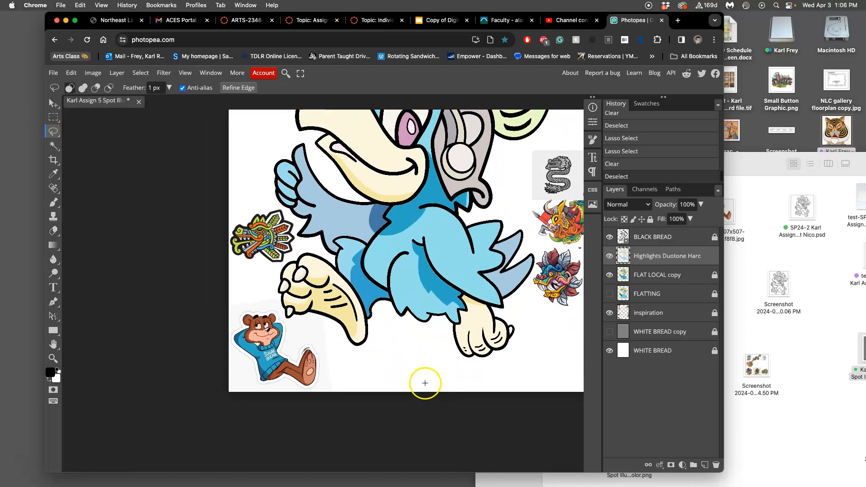
left_click_drag(416, 363, 352, 395)
scroll(356, 394, "up", 5)
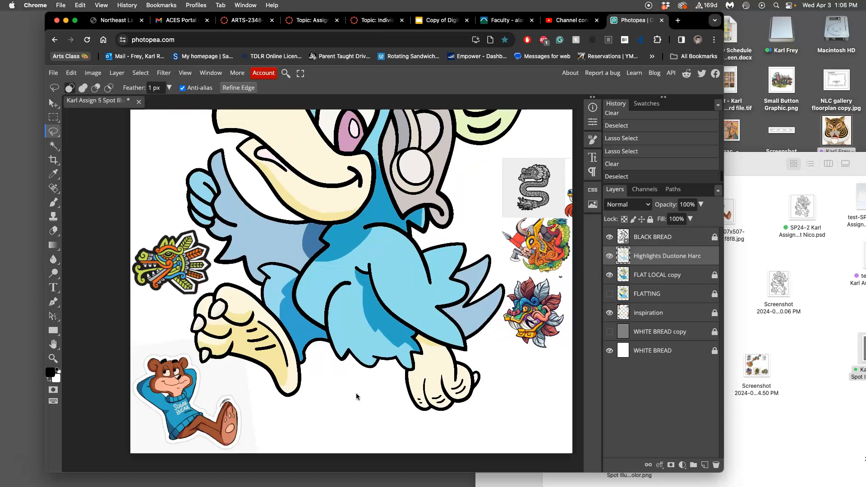
mouse_move(453, 405)
left_mouse_down()
mouse_move(441, 412)
mouse_move(283, 282)
mouse_move(276, 295)
left_mouse_up()
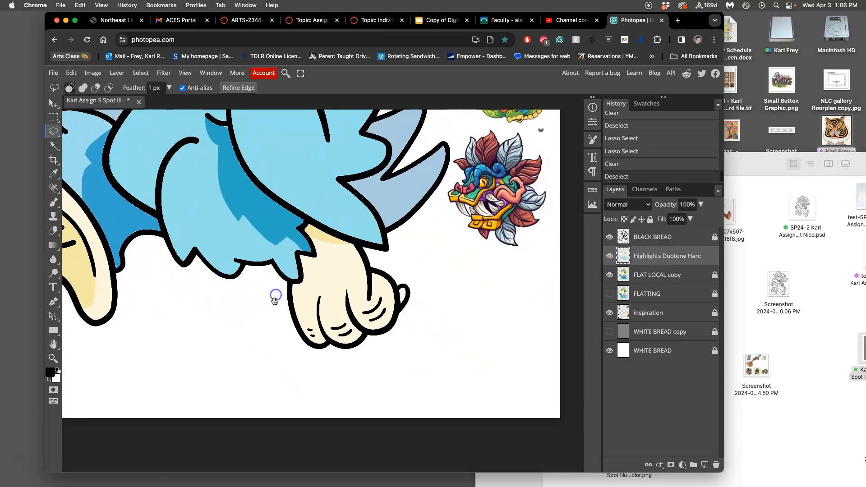
mouse_move(349, 264)
left_mouse_down()
mouse_move(370, 291)
mouse_move(399, 299)
mouse_move(403, 271)
mouse_move(371, 262)
mouse_move(371, 278)
left_mouse_up()
key("Delete")
key("ctrl+d")
Step: Outline shadow shapes on the planted foot's middle and front toes, clear each from the highlights layer and deselect
left_click_drag(345, 297, 339, 316)
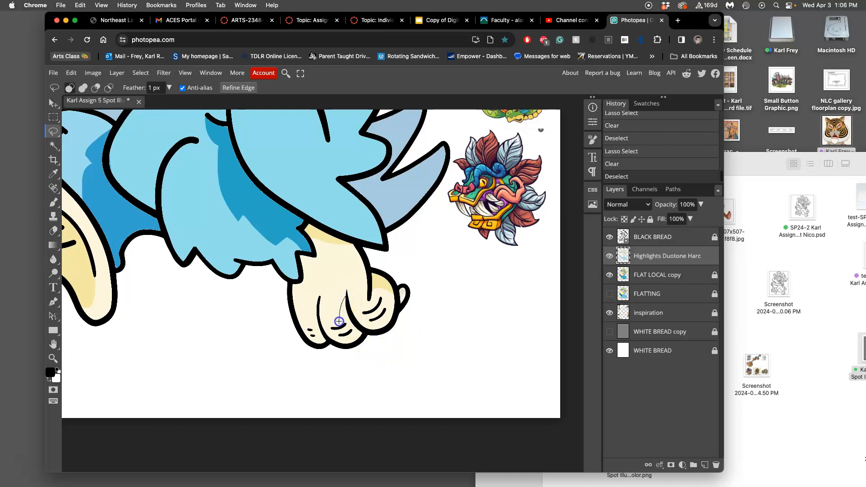
mouse_move(330, 338)
left_mouse_down()
mouse_move(344, 348)
mouse_move(366, 344)
mouse_move(345, 300)
left_mouse_up()
key("Delete")
key("ctrl+d")
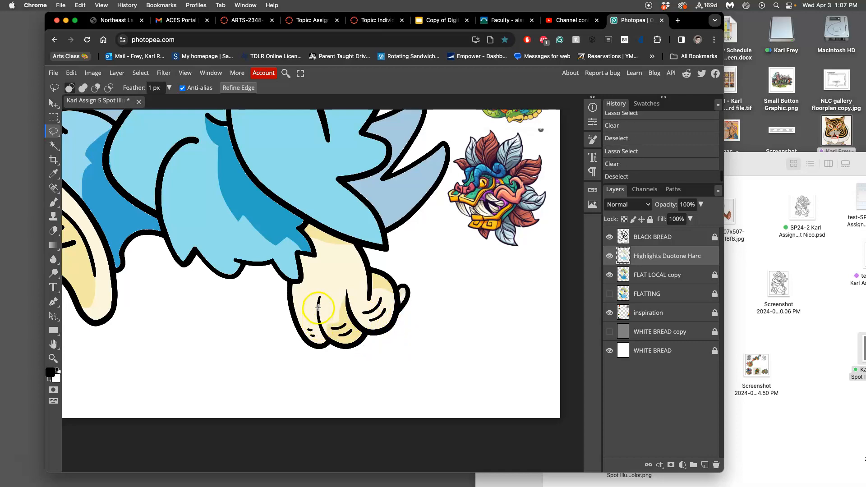
mouse_move(317, 308)
left_mouse_down()
mouse_move(304, 327)
mouse_move(291, 291)
mouse_move(294, 337)
mouse_move(312, 363)
mouse_move(326, 360)
mouse_move(330, 346)
mouse_move(319, 309)
left_mouse_up()
key("Delete")
left_click(342, 359)
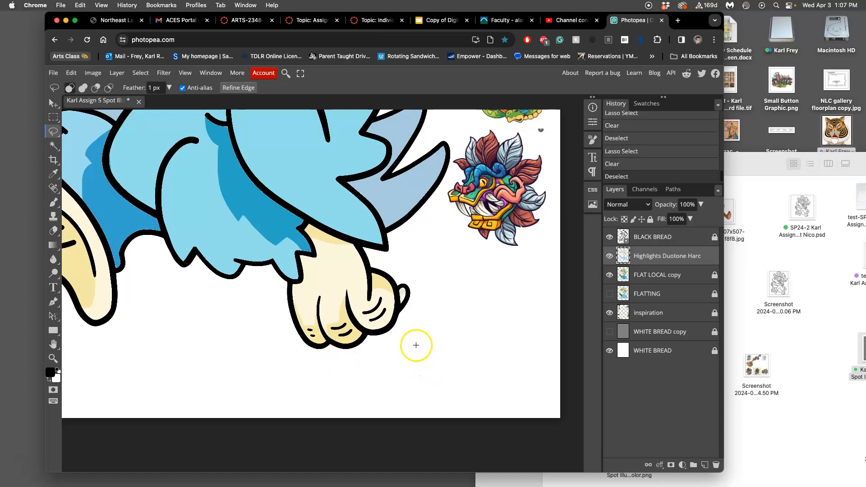
Step: Outline a shadow along the lower edge of the planted foot's rear toe, clear it from the highlights layer and deselect
mouse_move(354, 311)
left_mouse_down()
mouse_move(387, 295)
mouse_move(388, 320)
mouse_move(380, 335)
mouse_move(355, 328)
left_mouse_up()
key("Delete")
left_click(391, 354)
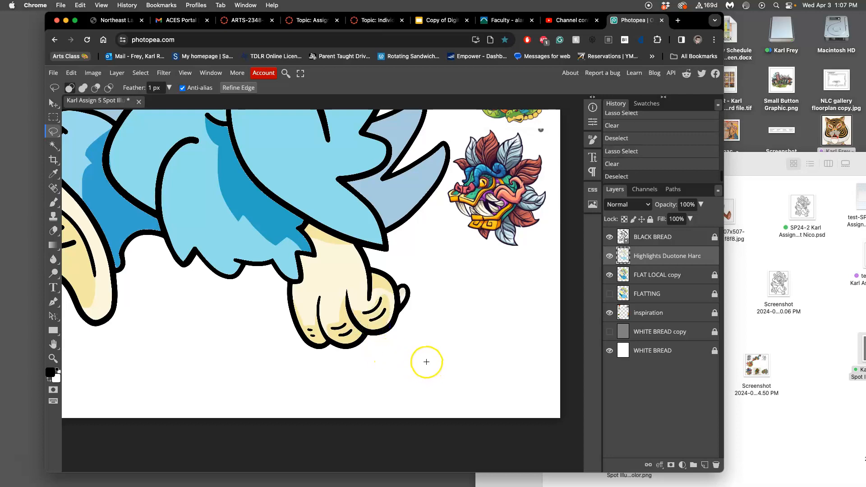
Step: Outline a zigzag shadow on the planted foot's ankle beneath the leg feathers, clear it from the highlights layer and deselect
scroll(426, 362, "up", 2)
mouse_move(292, 314)
left_mouse_down()
mouse_move(312, 319)
mouse_move(311, 298)
mouse_move(326, 299)
mouse_move(306, 262)
left_mouse_up()
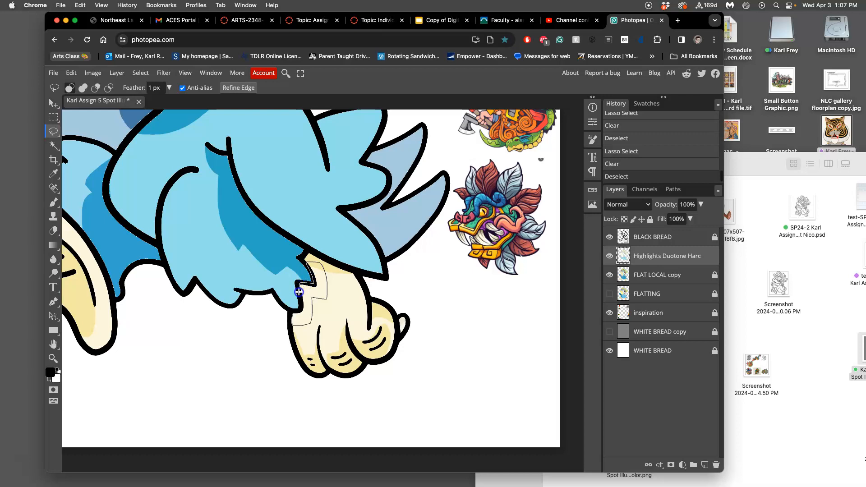
left_click_drag(290, 315, 291, 320)
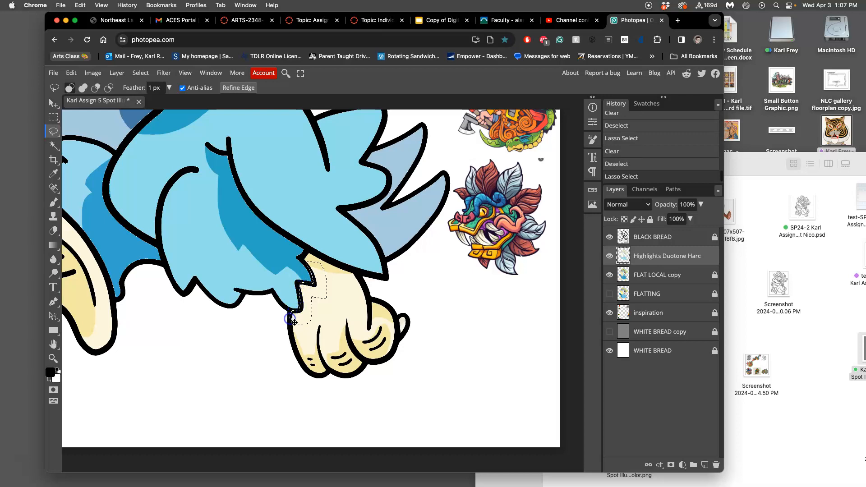
key("Delete")
left_click(272, 346)
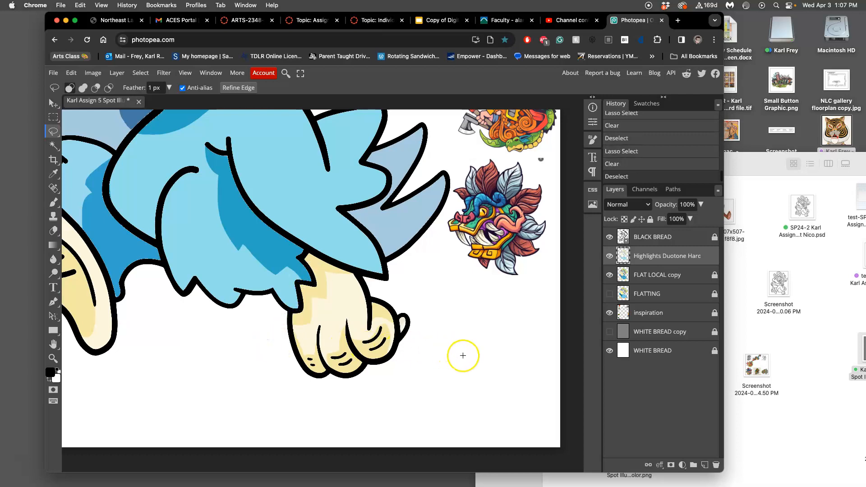
Step: Outline a wide shadow with jagged feather points across the raised wing below the beak, clear it from the highlights layer and deselect
scroll(462, 356, "down", 8)
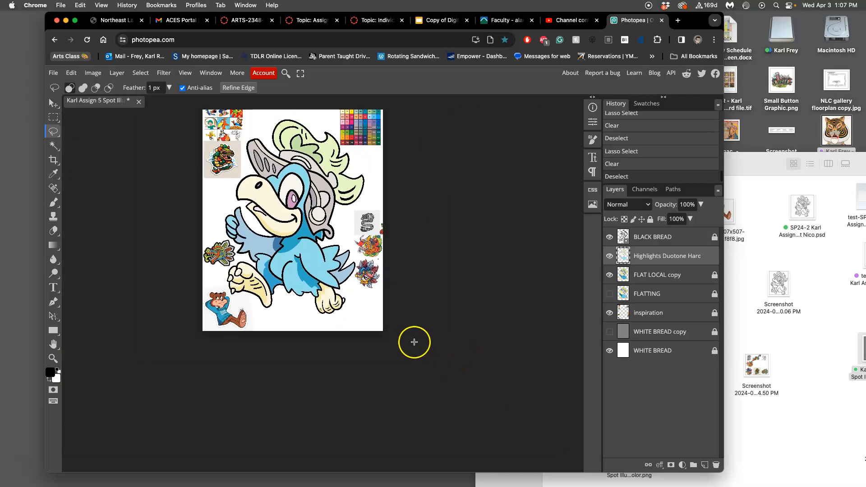
left_click_drag(367, 325, 409, 343)
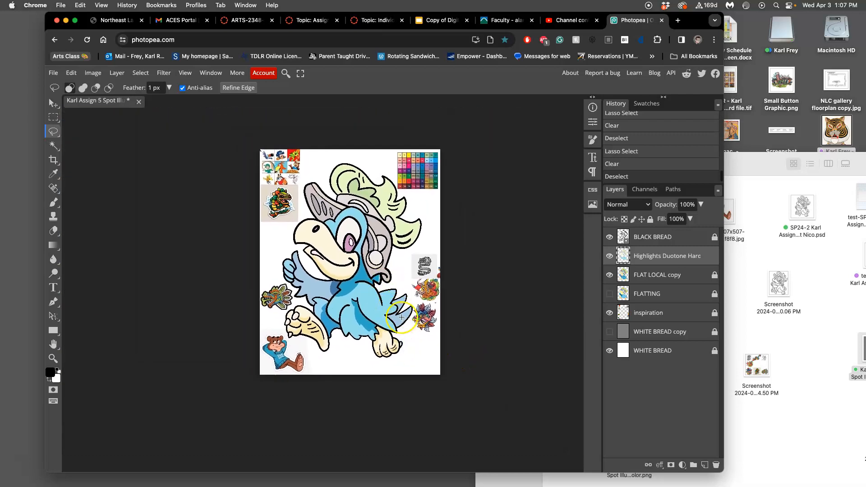
scroll(403, 318, "up", 6)
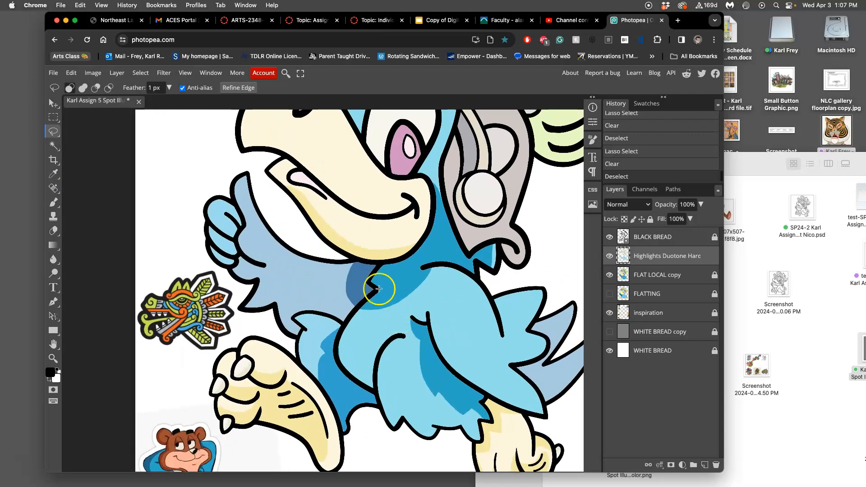
mouse_move(353, 261)
left_mouse_down()
mouse_move(294, 251)
mouse_move(353, 260)
mouse_move(281, 257)
left_mouse_up()
left_click(345, 258)
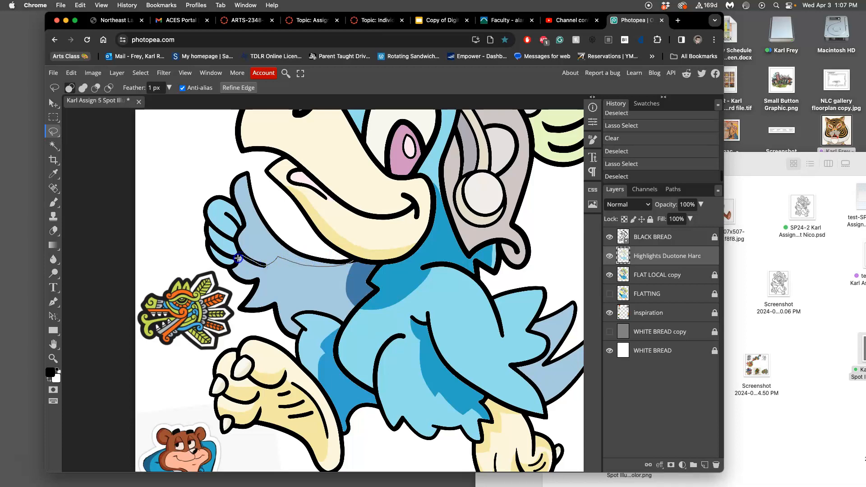
mouse_move(243, 271)
left_mouse_down()
mouse_move(276, 272)
mouse_move(268, 290)
mouse_move(288, 282)
mouse_move(287, 299)
mouse_move(299, 302)
mouse_move(311, 292)
mouse_move(331, 307)
left_mouse_up()
left_click_drag(358, 309, 362, 278)
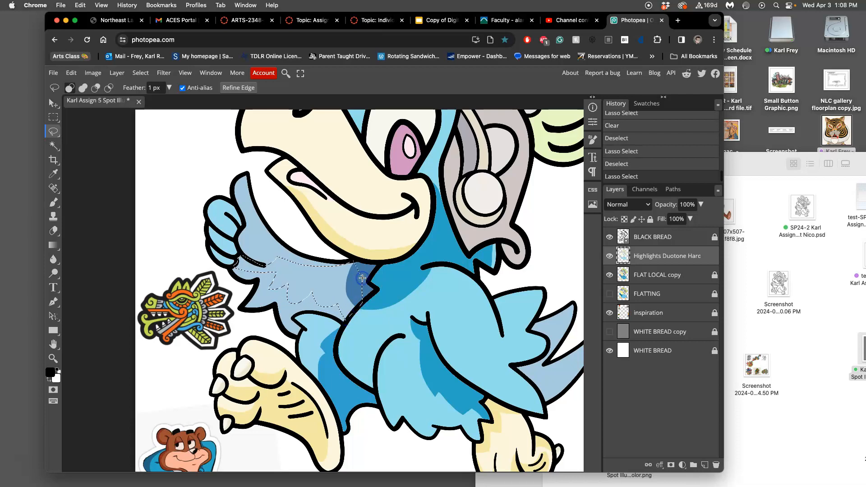
key("Delete")
left_click(250, 337)
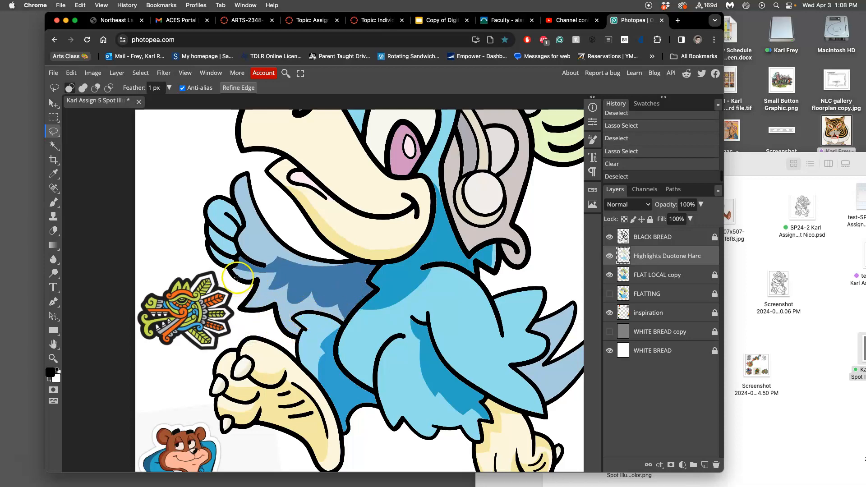
Step: Outline small shadows on the raised wing below and beside the hand, clear each from the highlights layer and deselect
left_click_drag(233, 269, 234, 269)
left_click_drag(276, 269, 250, 269)
key("BackSpace")
key("super+d")
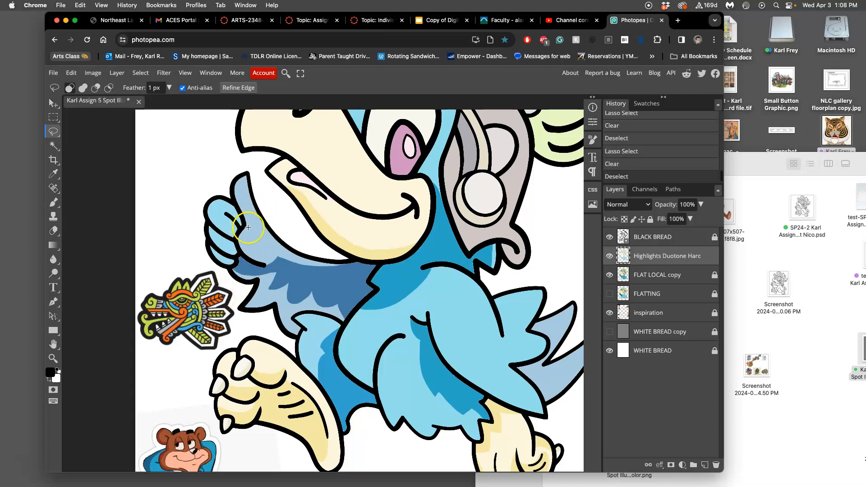
mouse_move(245, 227)
left_mouse_down()
mouse_move(253, 247)
mouse_move(269, 252)
mouse_move(253, 262)
mouse_move(242, 229)
left_mouse_up()
key("Delete")
key("ctrl+d")
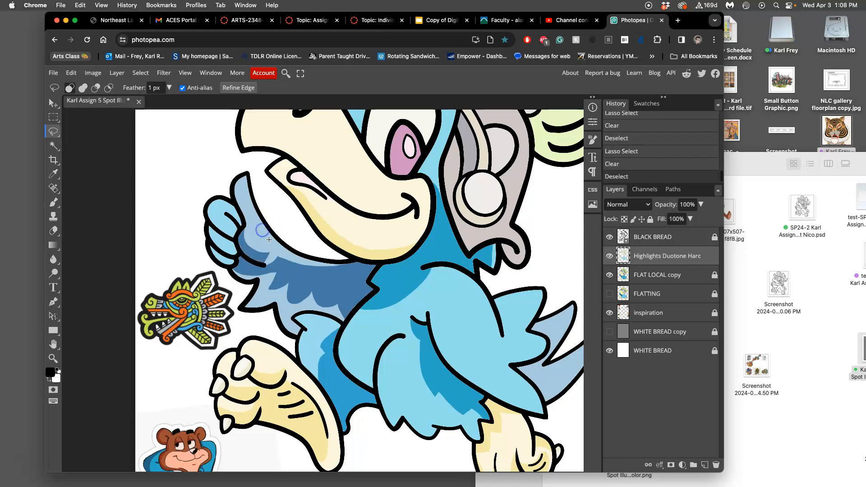
Step: Outline shadows on the fingers of the raised hand, clear them from the highlights layer and deselect
left_click_drag(241, 214, 228, 207)
left_click_drag(245, 254, 244, 227)
key("Delete")
key("ctrl+d")
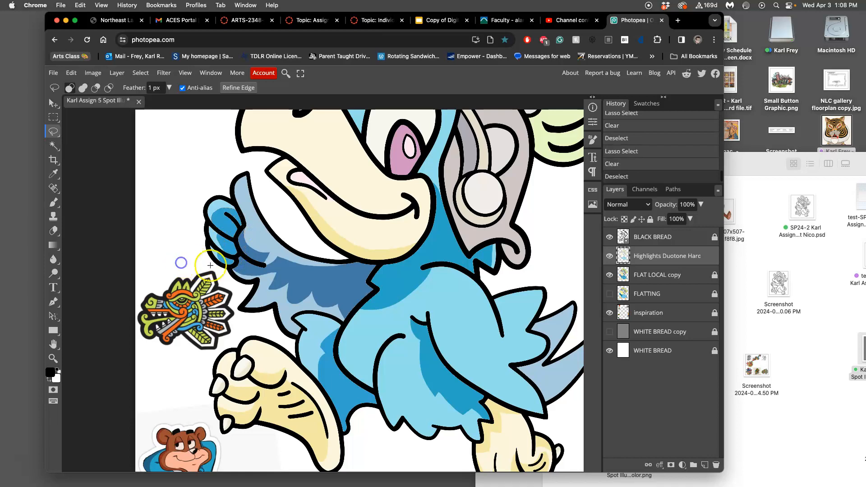
Step: Outline a jagged shadow on the upper tail feathers behind the folded wing and clear it from the highlights layer
left_click_drag(449, 315, 333, 281)
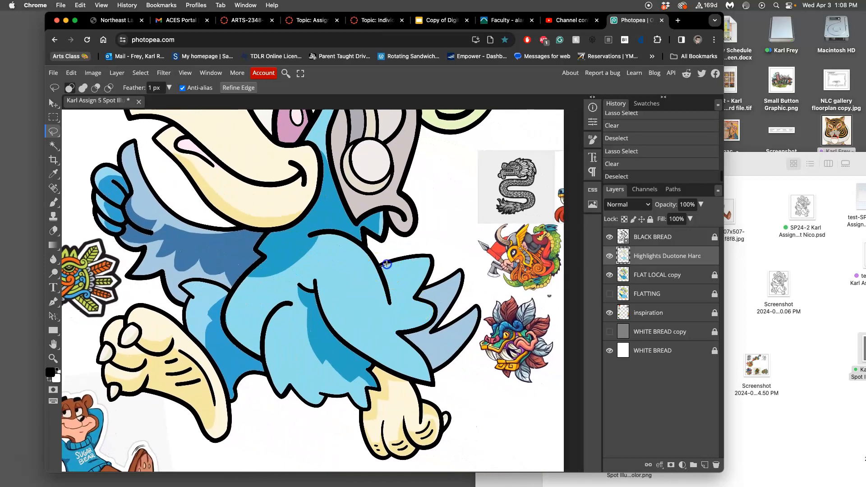
mouse_move(390, 277)
left_mouse_down()
mouse_move(409, 287)
mouse_move(392, 304)
mouse_move(380, 270)
left_mouse_up()
key("BackSpace")
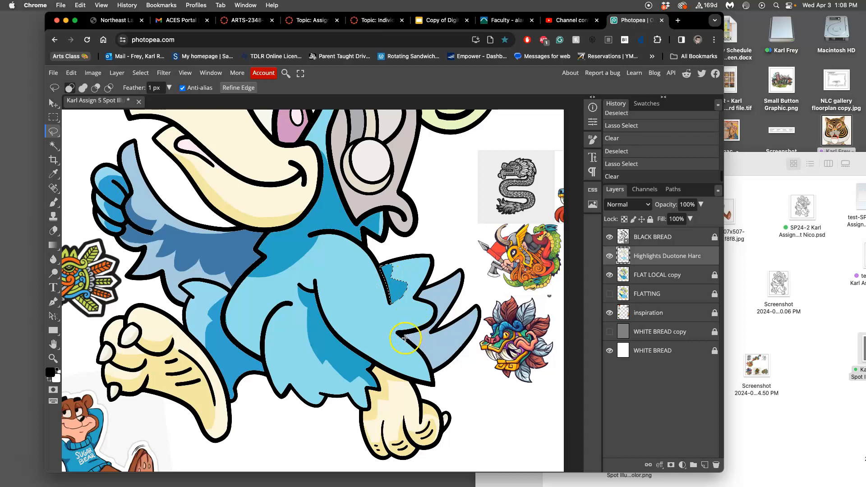
Step: Outline shadows on the two grey-blue tail feathers, clear them from the highlights layer and deselect
mouse_move(411, 342)
left_mouse_down()
mouse_move(444, 359)
mouse_move(445, 382)
mouse_move(435, 370)
mouse_move(459, 330)
left_mouse_up()
left_click(433, 371)
mouse_move(433, 371)
left_mouse_down()
mouse_move(476, 320)
mouse_move(423, 337)
left_mouse_up()
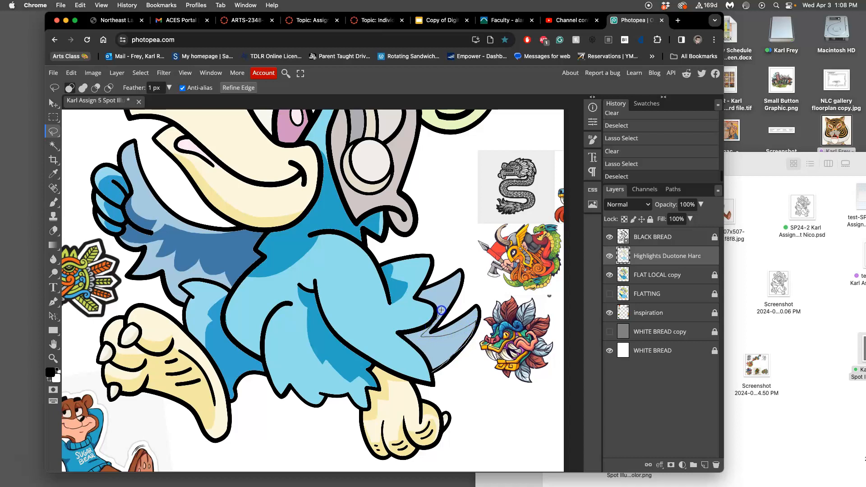
mouse_move(443, 295)
left_mouse_down()
mouse_move(416, 299)
mouse_move(434, 318)
mouse_move(402, 332)
left_mouse_up()
left_click_drag(428, 368, 429, 369)
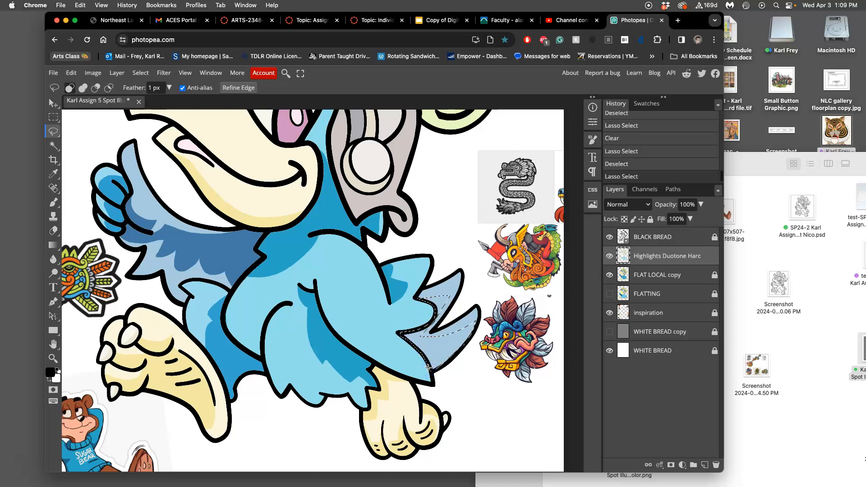
key("BackSpace")
key("super+d")
Step: Outline an additional shadow along the lower edge of the upper grey-blue tail feather, clear it from the highlights layer and deselect
left_click_drag(419, 339, 464, 300)
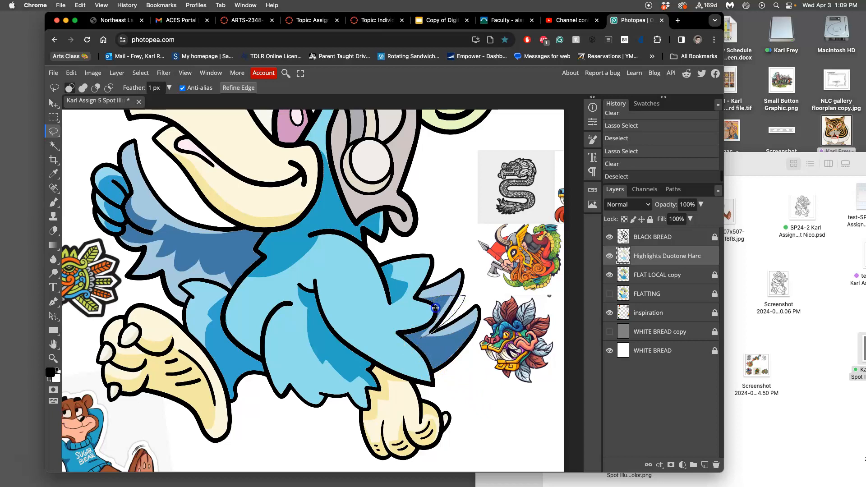
left_click_drag(413, 335, 412, 337)
key("BackSpace")
key("super+d")
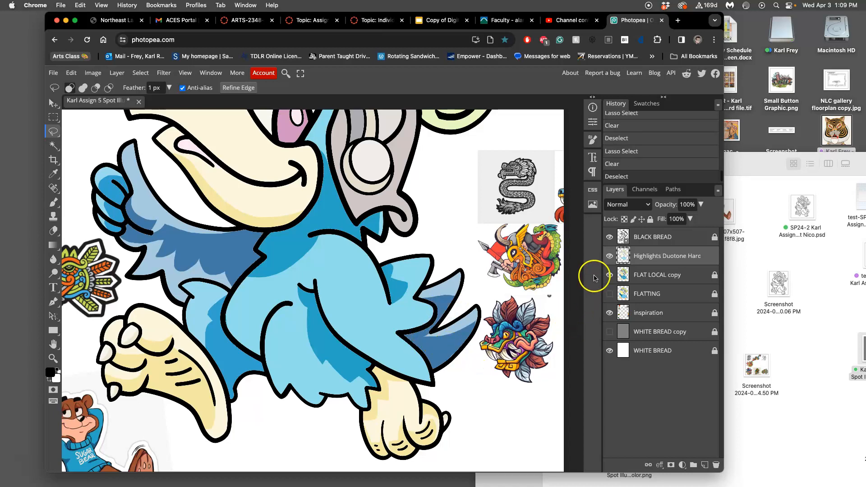
Step: Toggle the highlights layer's visibility off and on to compare the character with and without the duotone shading
left_click(609, 256)
left_click(610, 257)
key("super+minus")
left_click(611, 257)
left_click(611, 257)
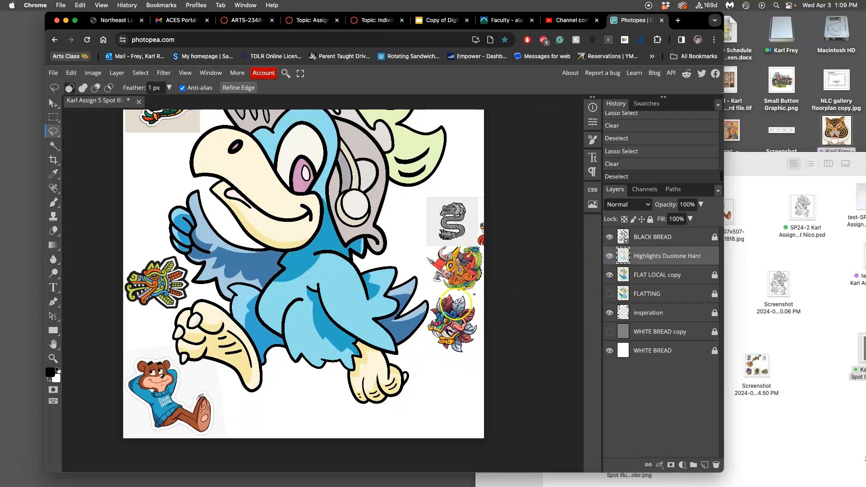
Step: Try cutting a wider jagged shadow across the chest and the folded wing's shoulder on the highlights layer
left_click(271, 282)
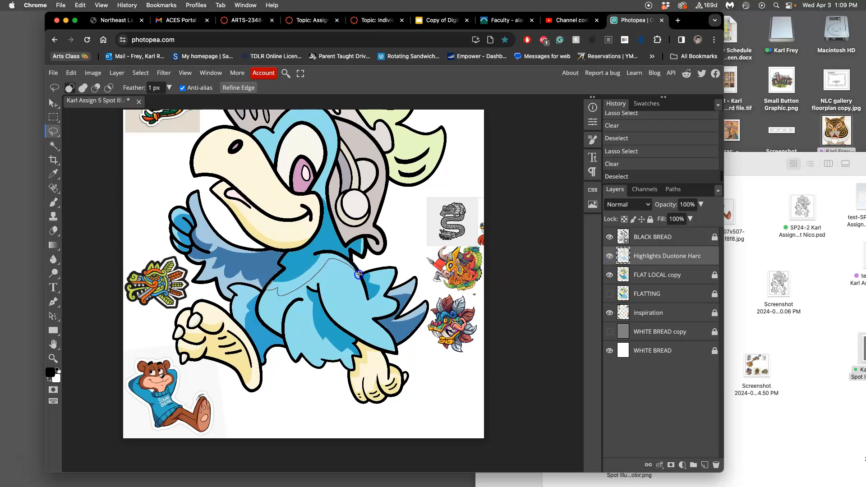
left_click(289, 269)
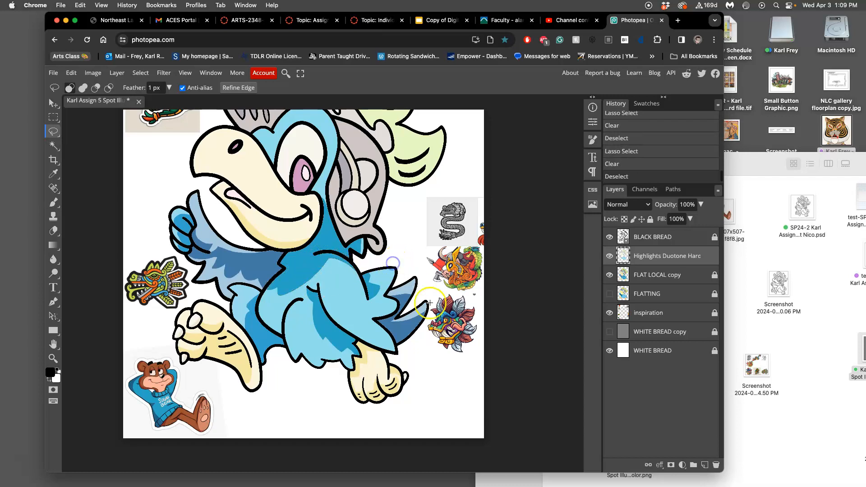
scroll(420, 298, "up", 3)
key("super+z")
key("super+z")
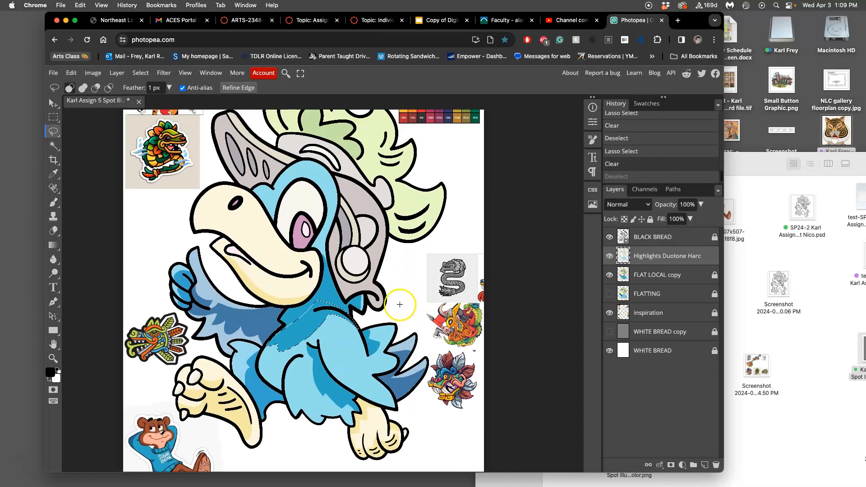
left_click(347, 332)
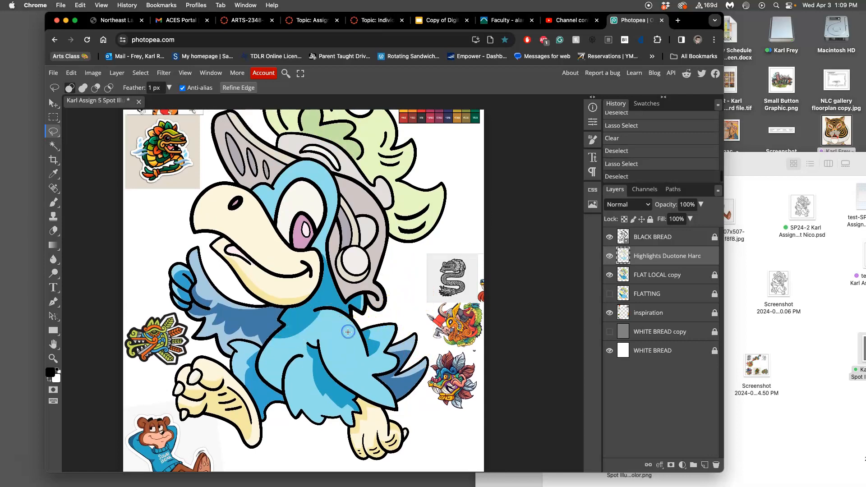
Step: Outline the lower part of the chest shadow with the Lasso, fill it with the highlight light blue on the highlights layer and deselect
scroll(351, 330, "up", 5)
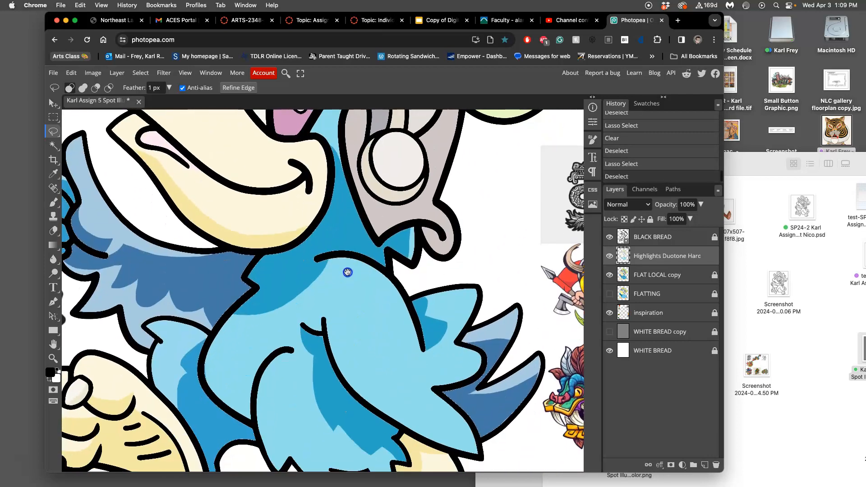
left_click(306, 324)
left_click_drag(231, 313, 240, 306)
mouse_move(334, 285)
left_mouse_down()
mouse_move(287, 317)
mouse_move(226, 316)
left_mouse_up()
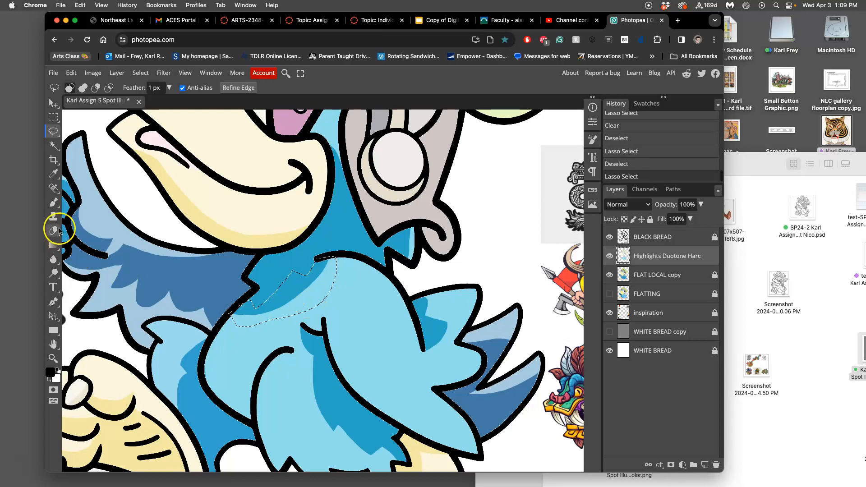
left_click(54, 245)
left_click(102, 260)
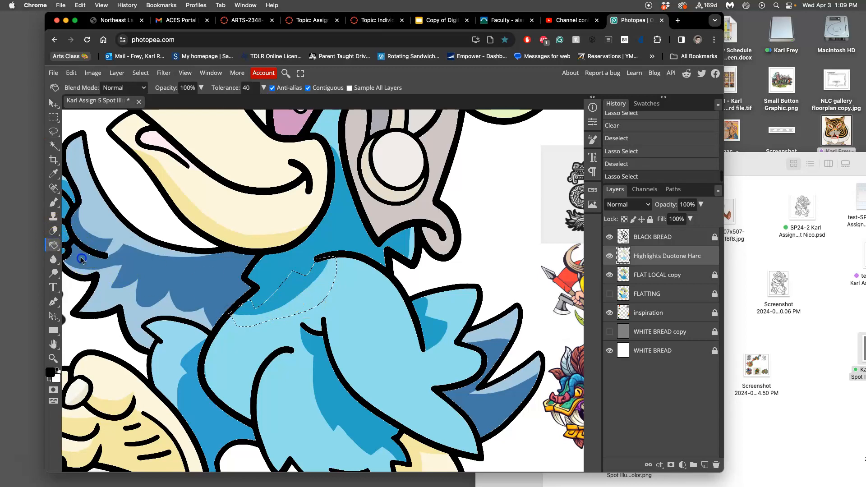
left_click(297, 288)
left_click(298, 293)
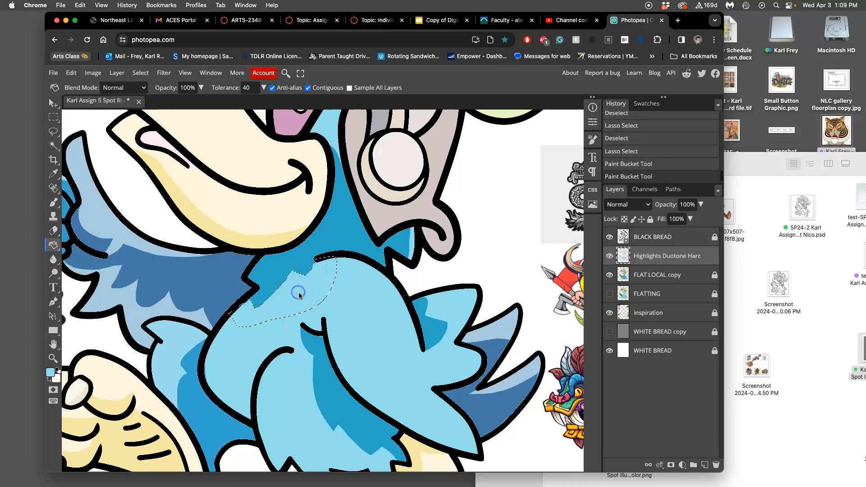
key("ctrl+d")
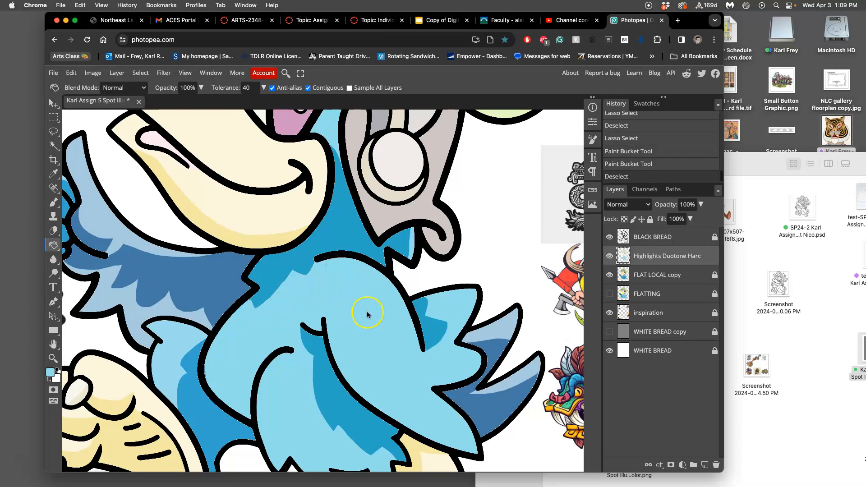
Step: Outline a curved shadow on the belly beside the raised edge of the thigh, clear it from the highlights layer and deselect
key("super+minus")
key("super+minus")
key("super+minus")
left_click_drag(355, 292, 398, 312)
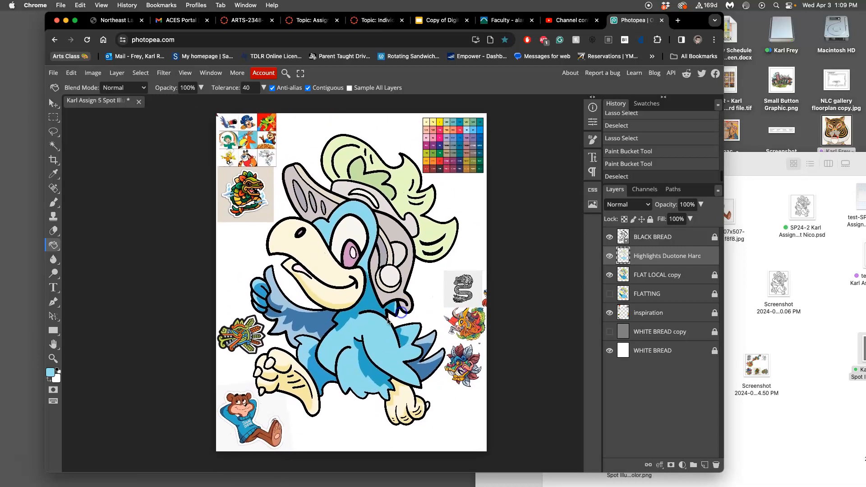
key("super+plus")
key("super+plus")
scroll(360, 328, "down", 6)
scroll(361, 328, "right", 2)
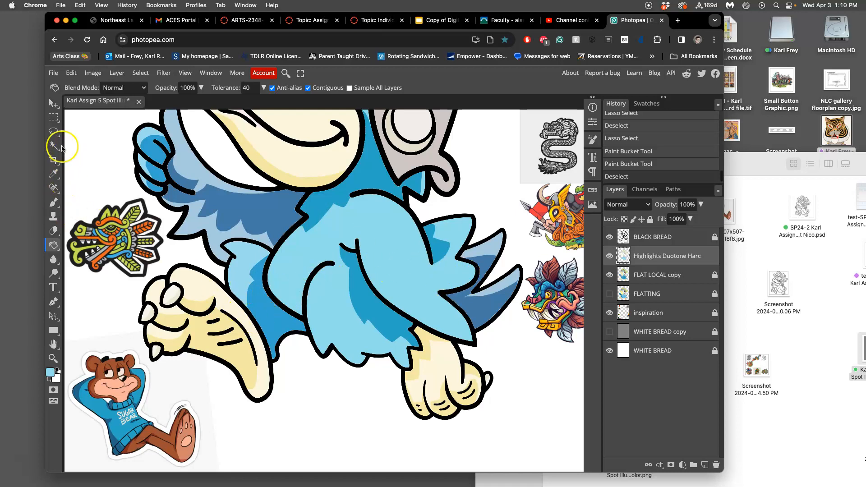
left_click(53, 131)
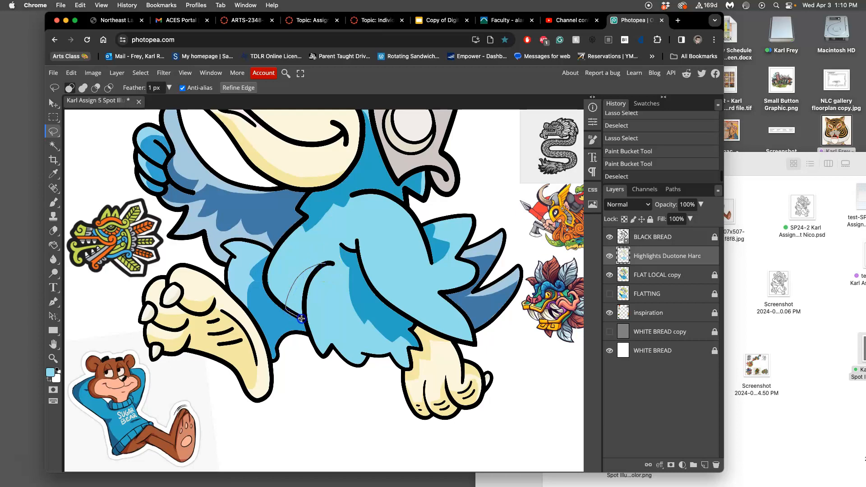
left_click_drag(323, 267, 321, 268)
key("Delete")
key("ctrl+d")
Step: Outline a thin shadow along the belly's lower outer edge, clear it from the highlights layer and deselect
scroll(319, 356, "up", 3)
scroll(319, 360, "up", 2)
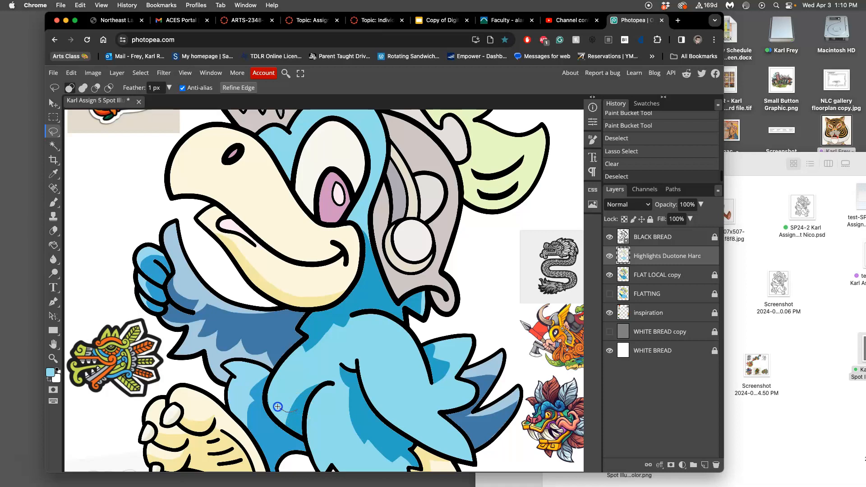
left_click_drag(277, 424, 293, 427)
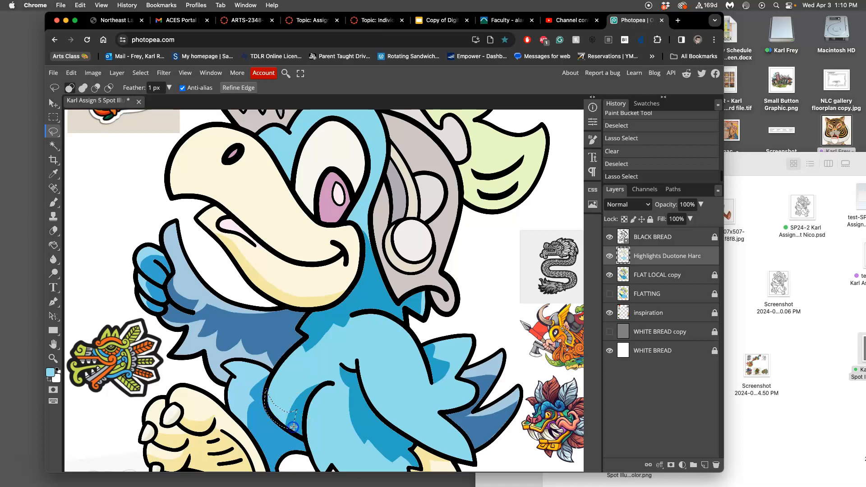
key("Delete")
key("super+d")
left_click(303, 463)
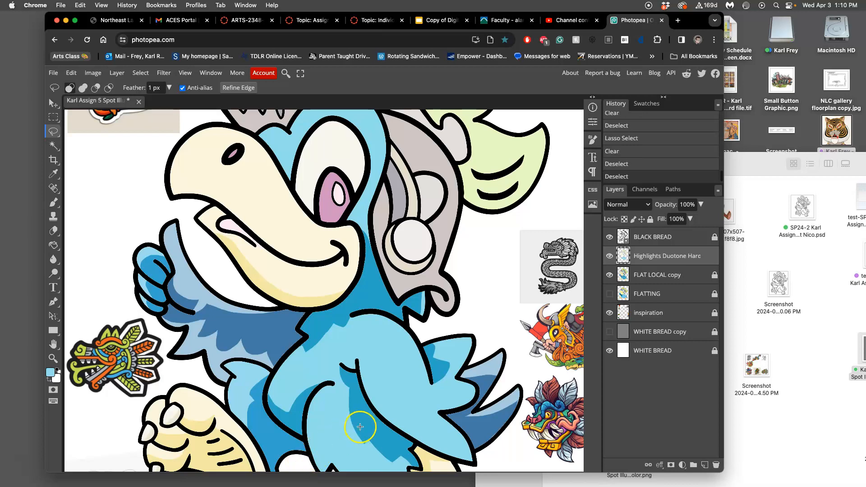
Step: Outline the upper part of the belly shadow beside the thigh, fill it with light blue using the Paint Bucket and deselect
left_click_drag(344, 422, 340, 379)
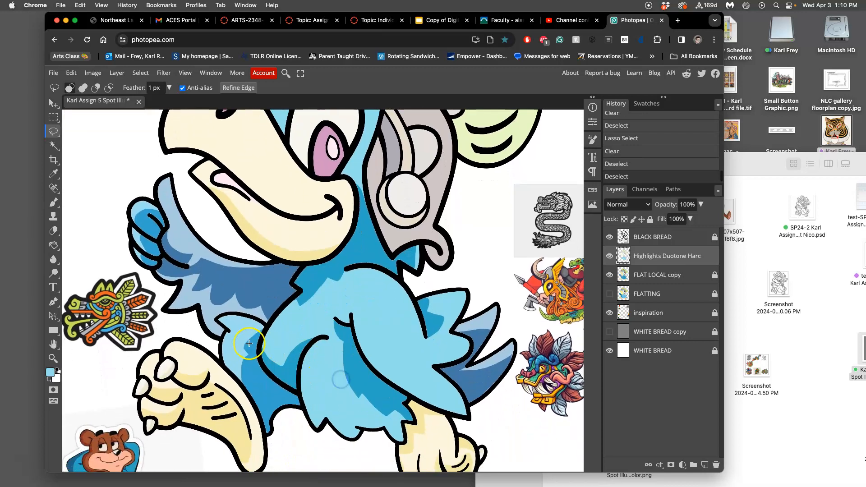
scroll(230, 316, "left", 1)
left_click(57, 134)
mouse_move(284, 318)
left_mouse_down()
mouse_move(260, 338)
mouse_move(266, 346)
left_mouse_up()
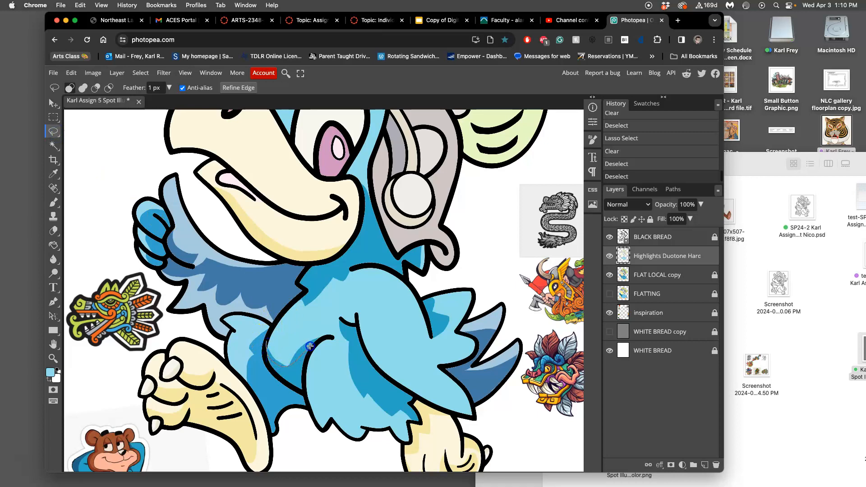
left_click_drag(301, 326, 270, 337)
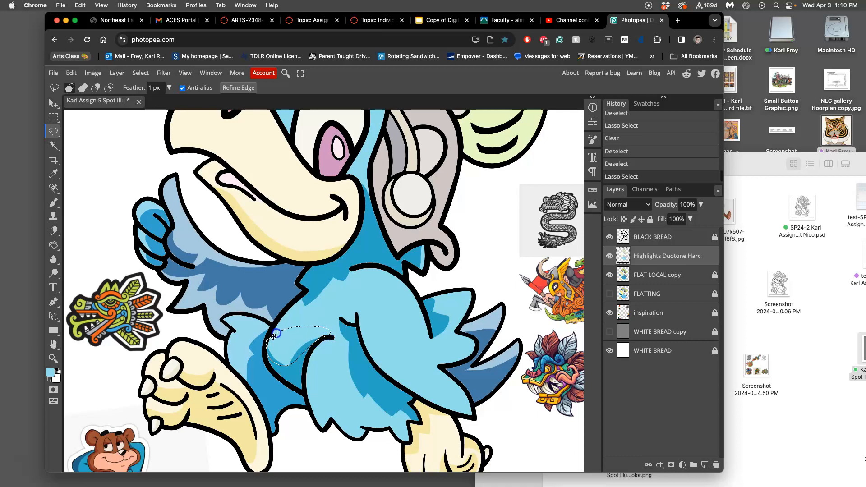
left_click(55, 246)
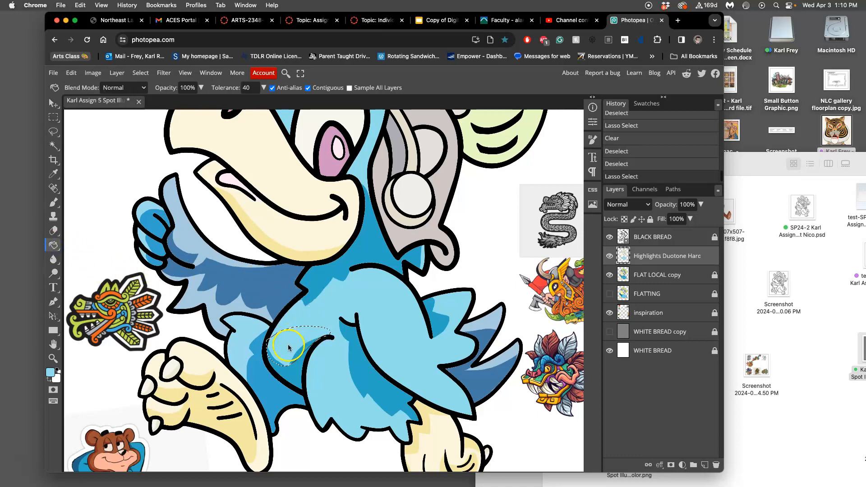
left_click(302, 352)
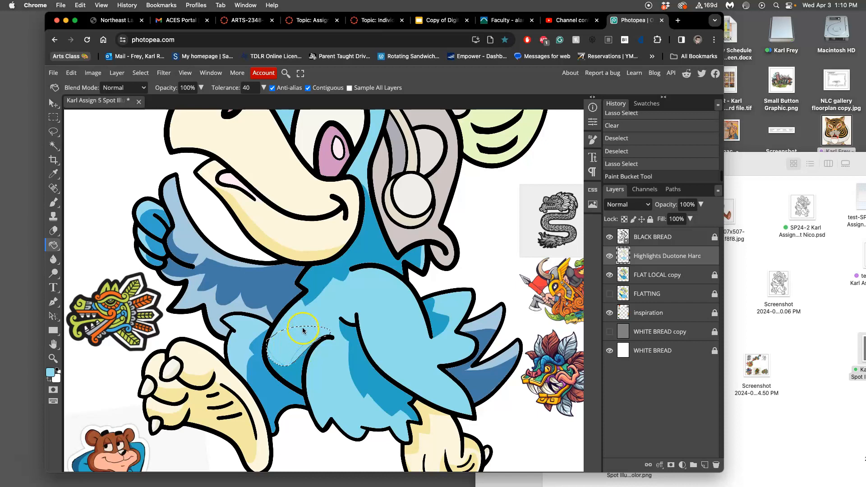
left_click(302, 347)
left_click(302, 347)
key("ctrl+d")
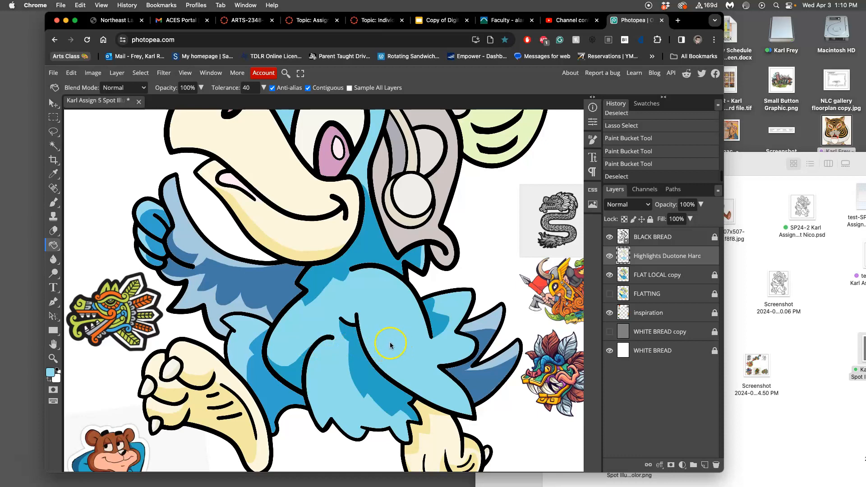
scroll(385, 342, "up", 1)
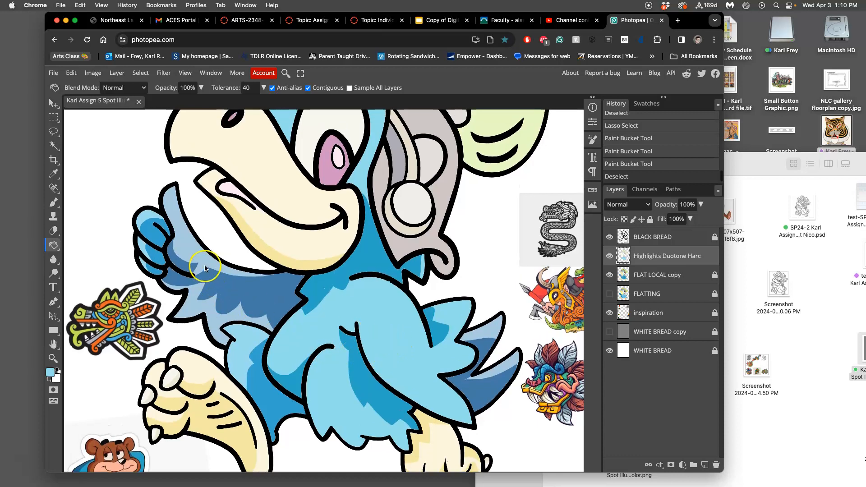